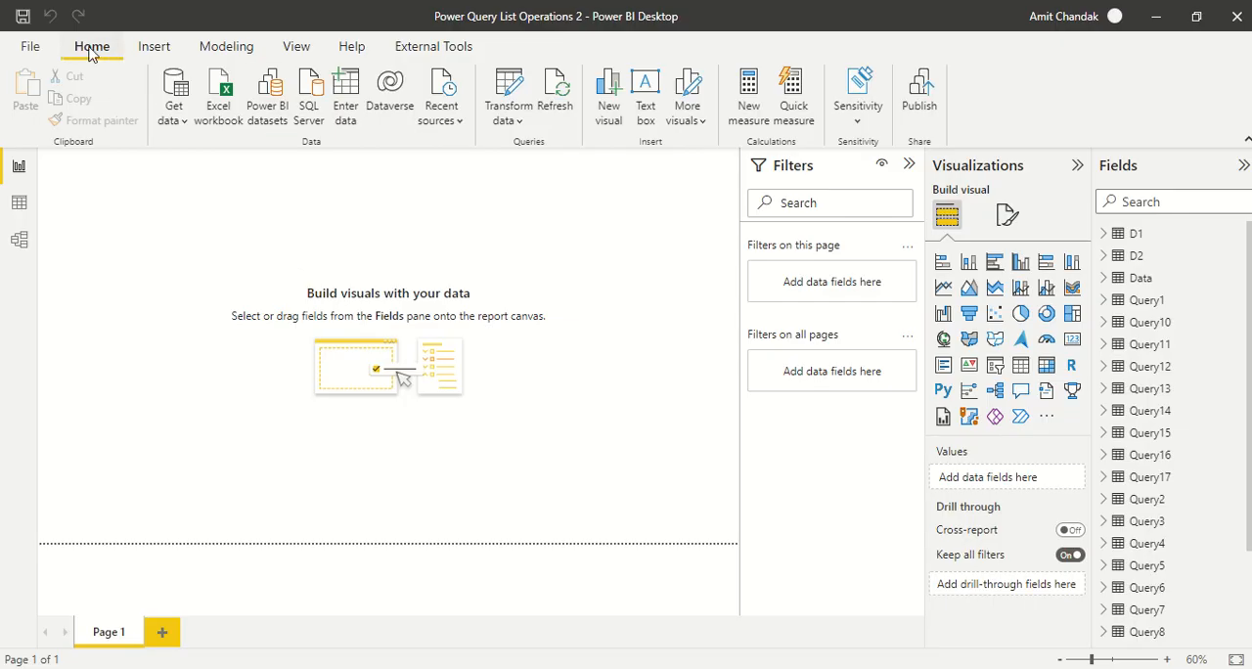
Open the Power Query Editor and create a new blank query
left_click(528, 123)
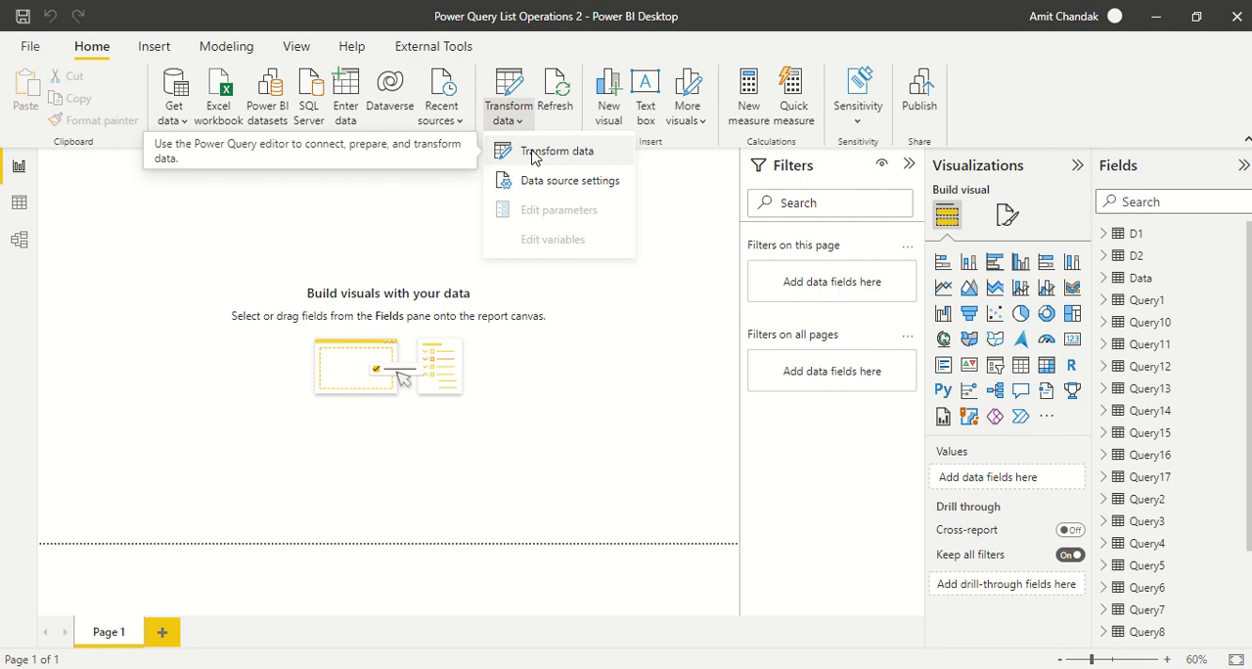
left_click(533, 154)
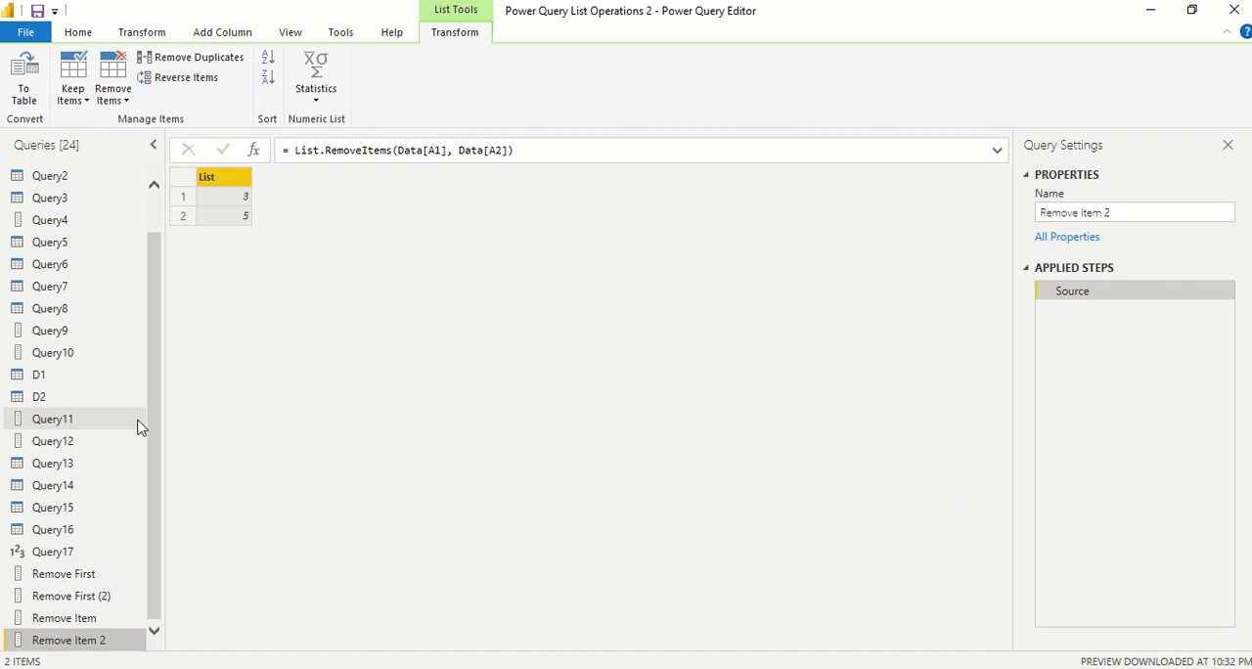
left_click(157, 221)
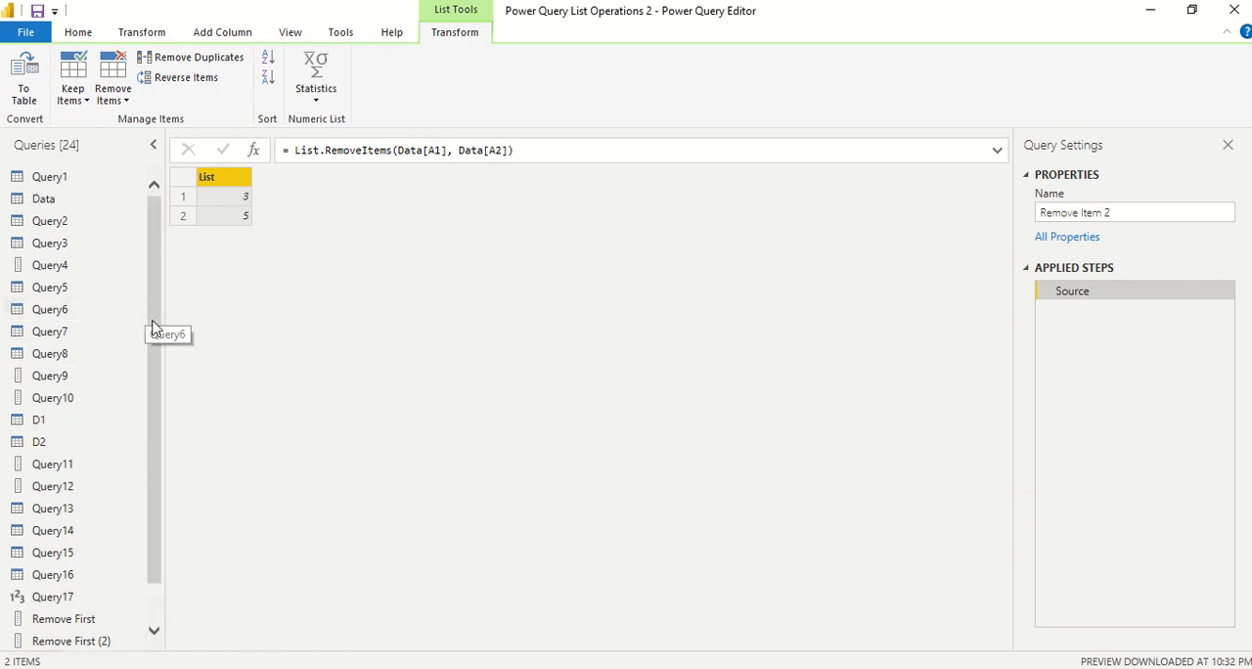
left_click_drag(154, 338, 157, 379)
left_click(78, 32)
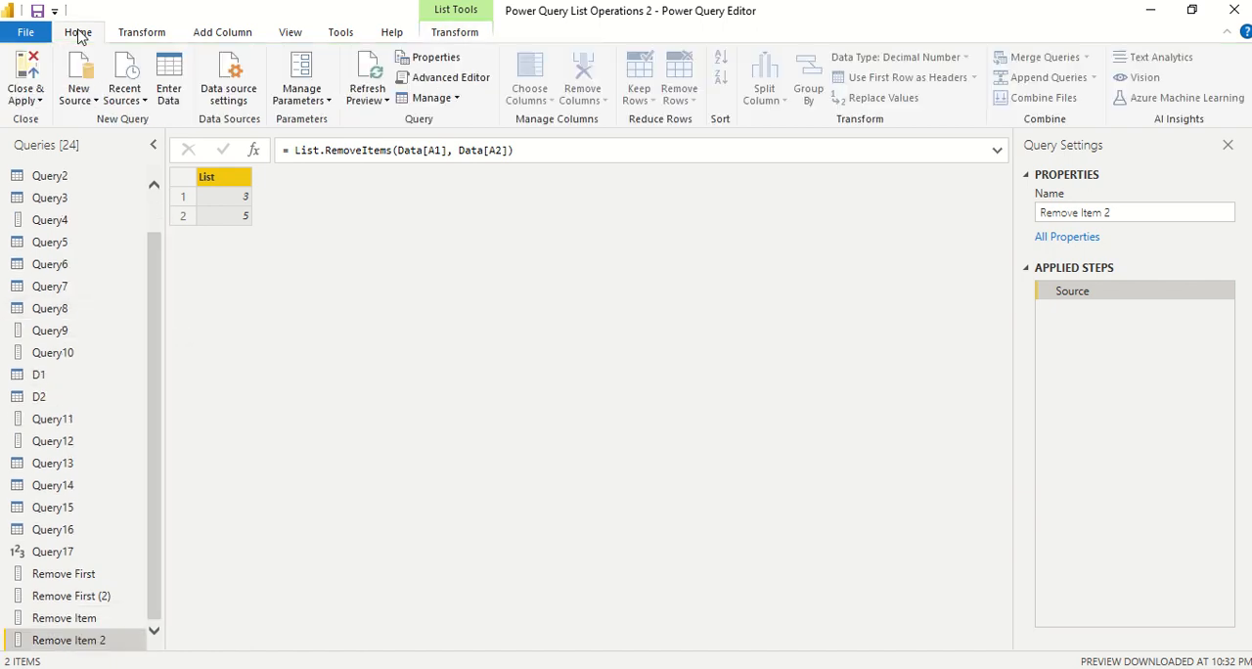
left_click(90, 102)
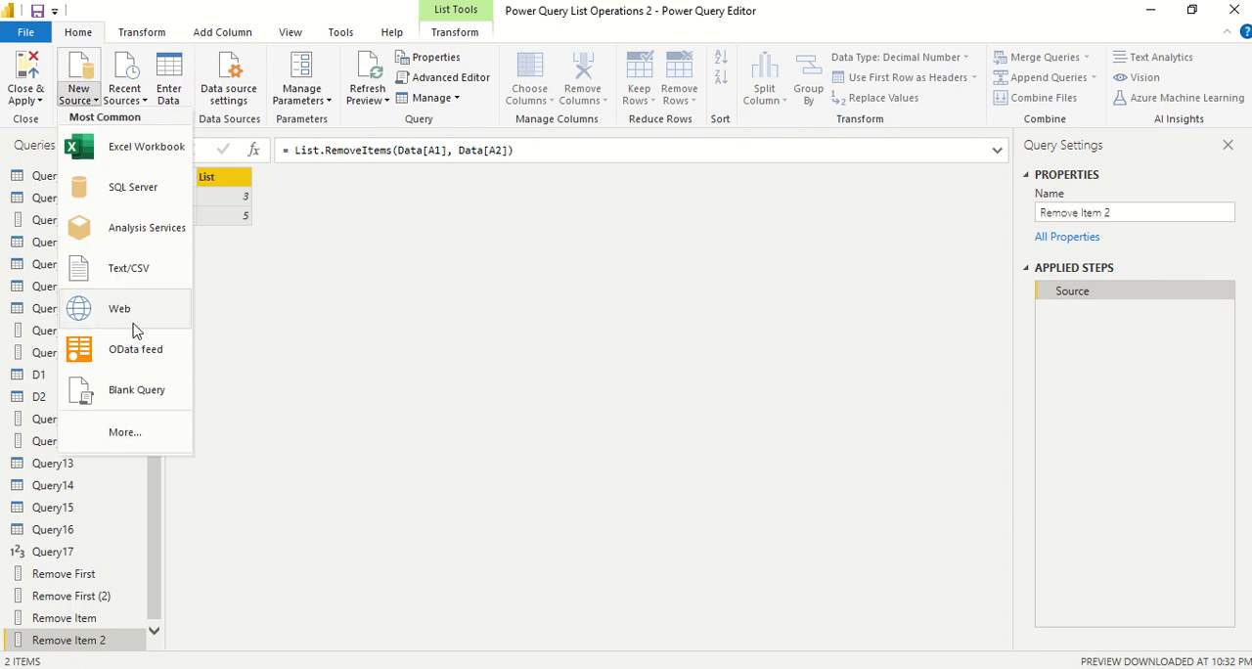
left_click(143, 390)
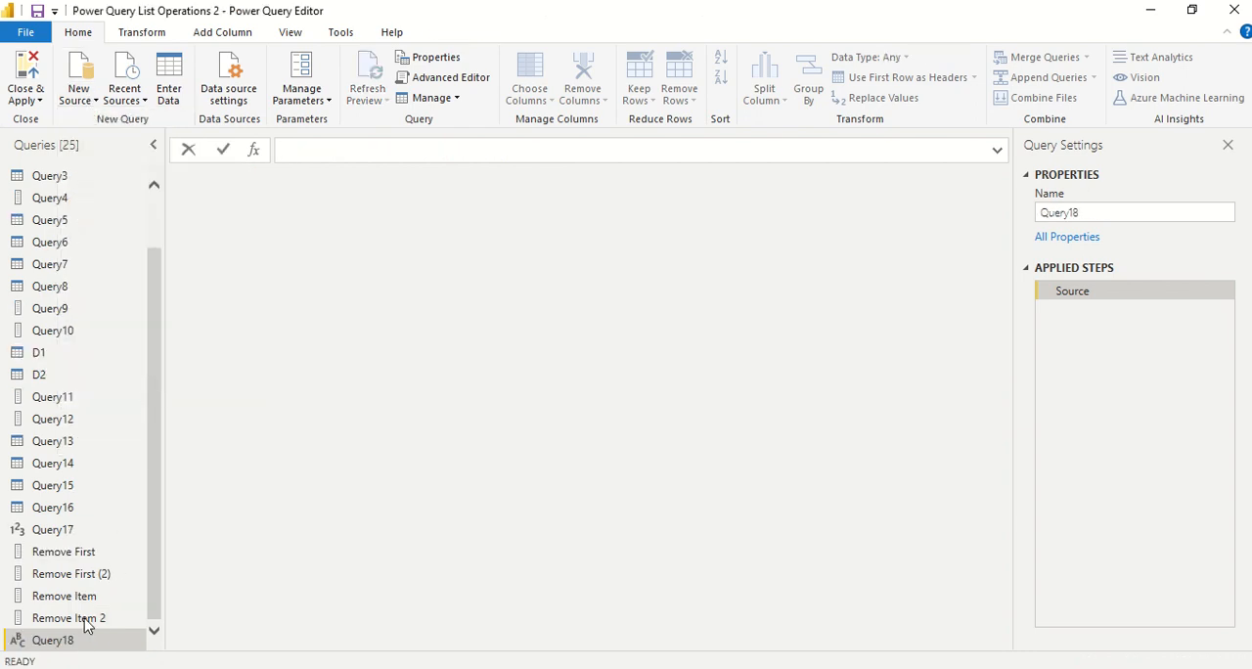
Rename the new blank query as Remove LastN
double_click(65, 639)
type("R")
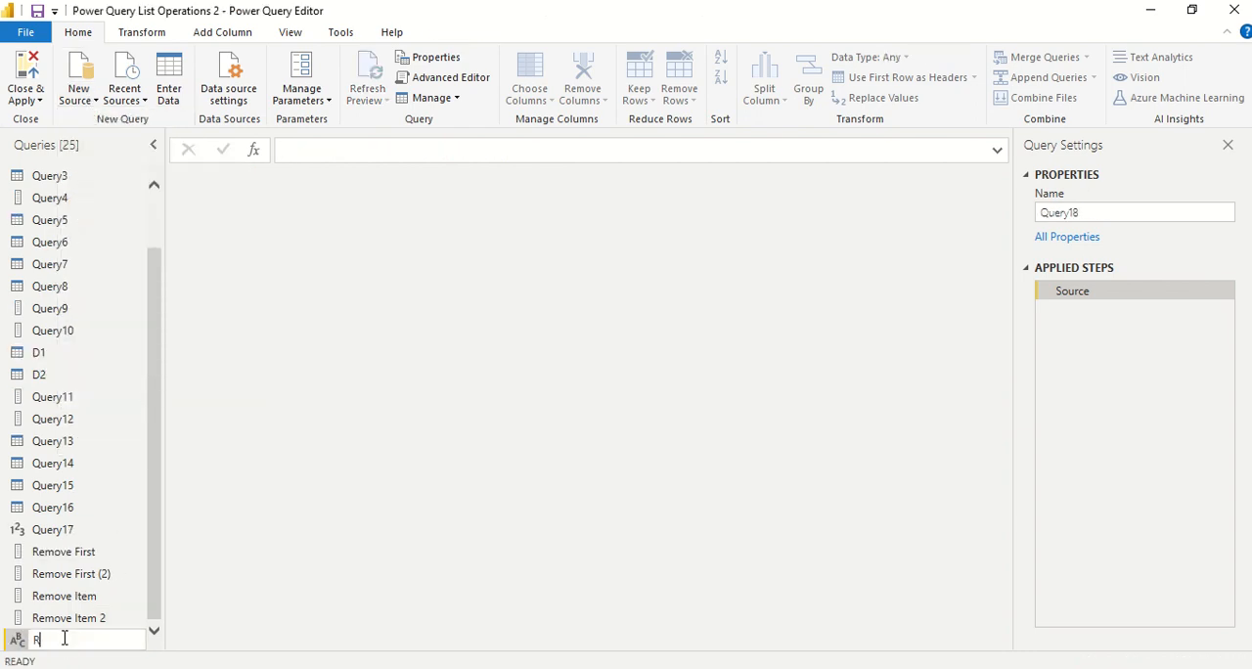
type("emove LastN")
key("Return")
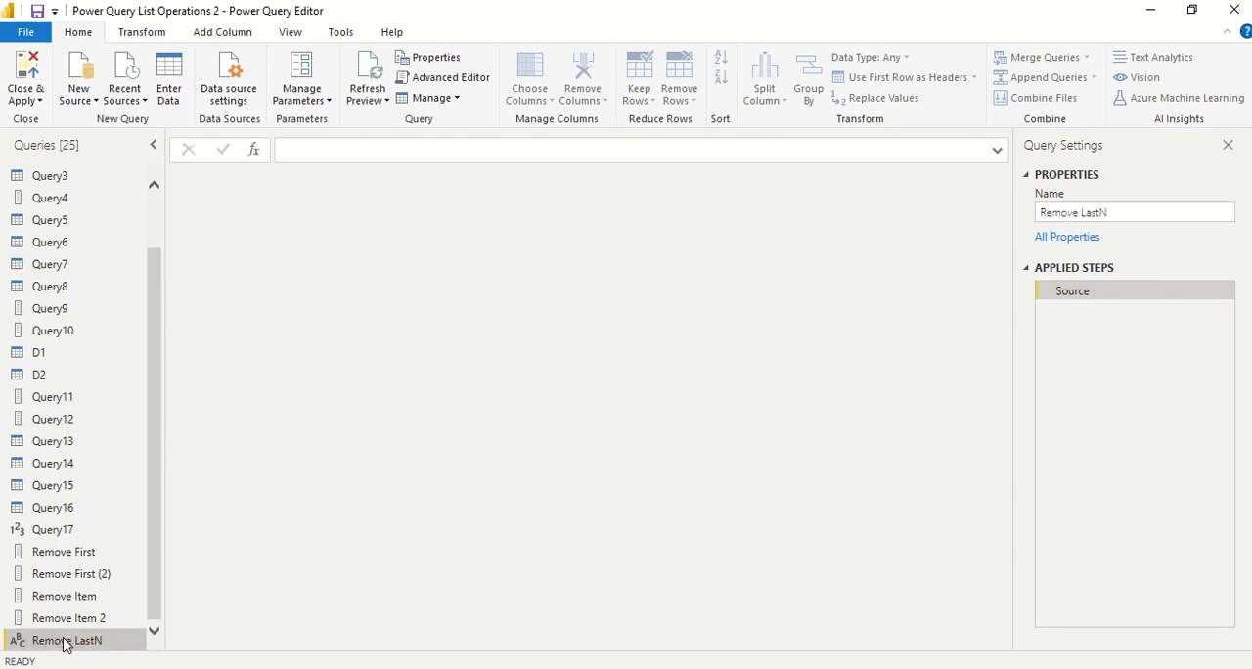
Define the Remove LastN query's Source as the list {1,4,5,7,2,3,9,4} in the Advanced Editor and apply the code
right_click(64, 644)
left_click(105, 637)
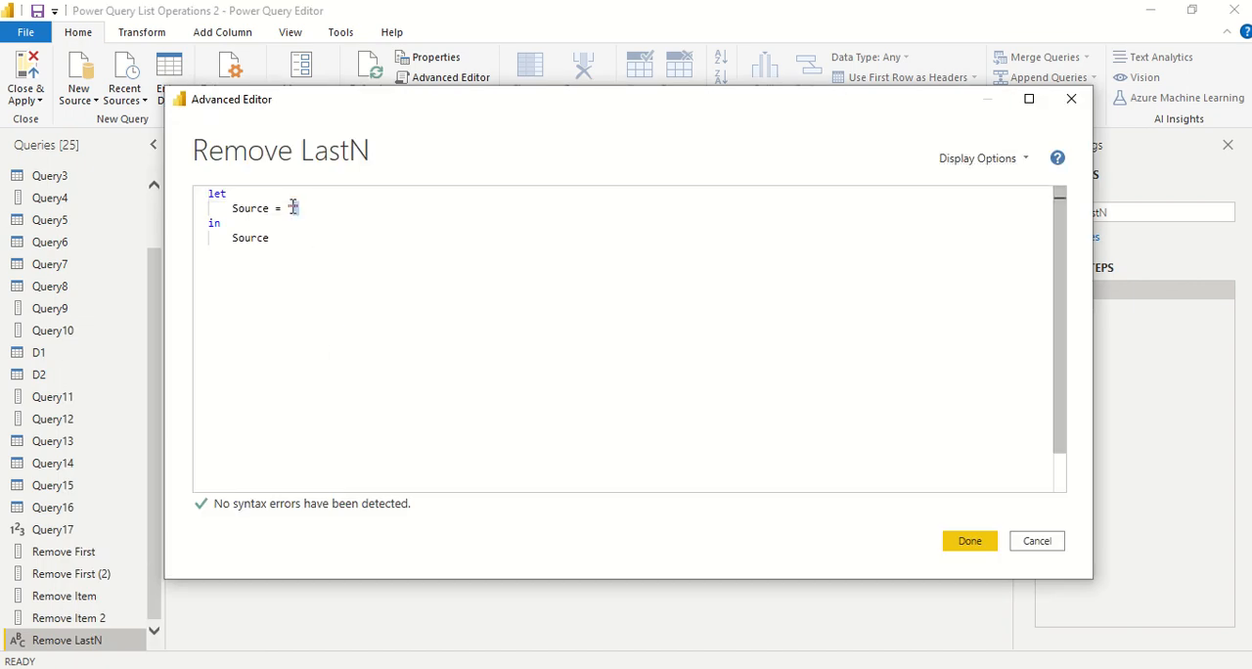
double_click(293, 207)
type("{1")
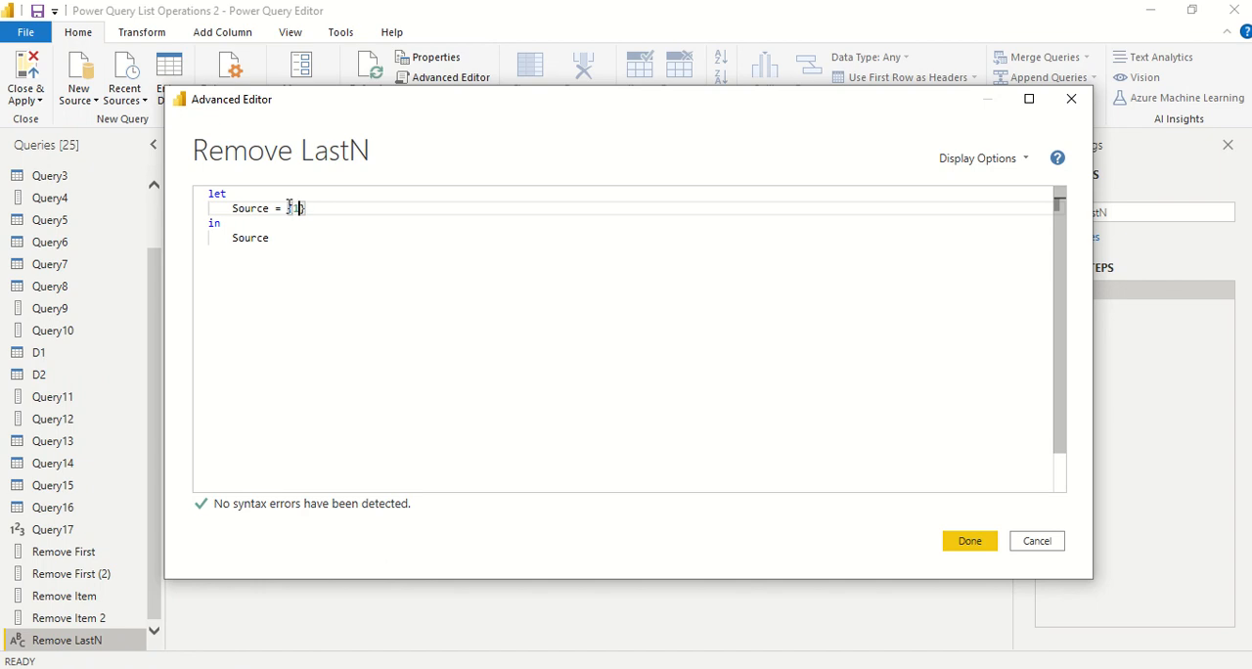
type(",4,5,7,2,3,")
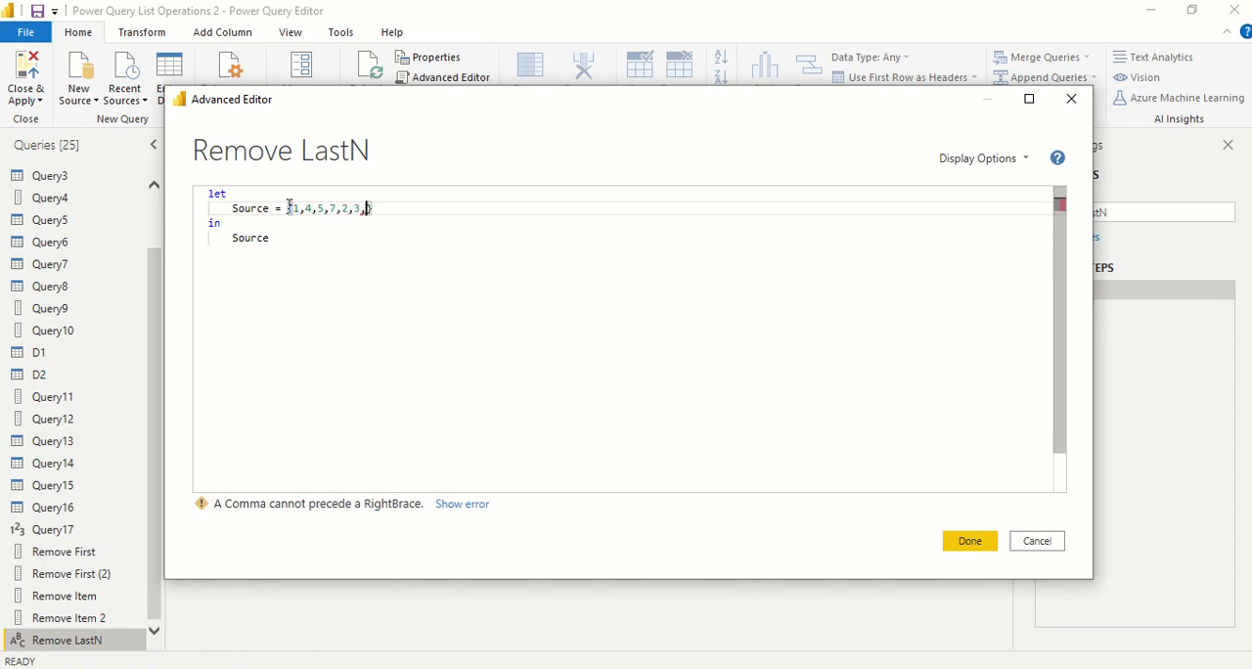
type("9,4")
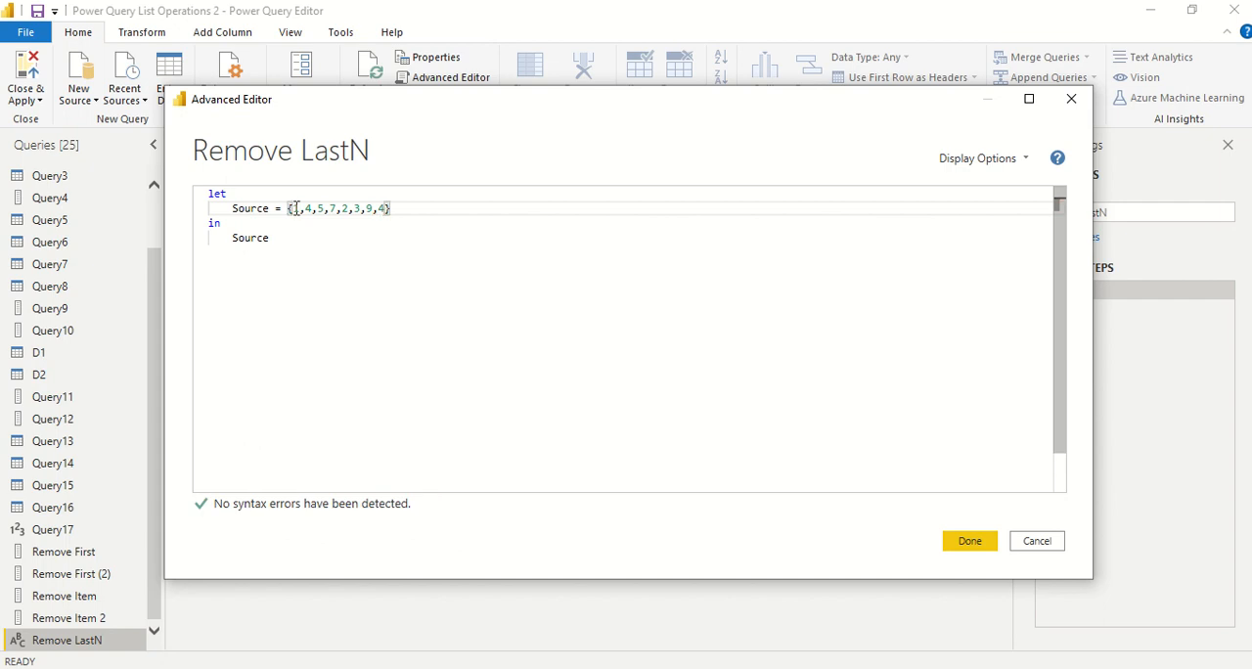
left_click(394, 276)
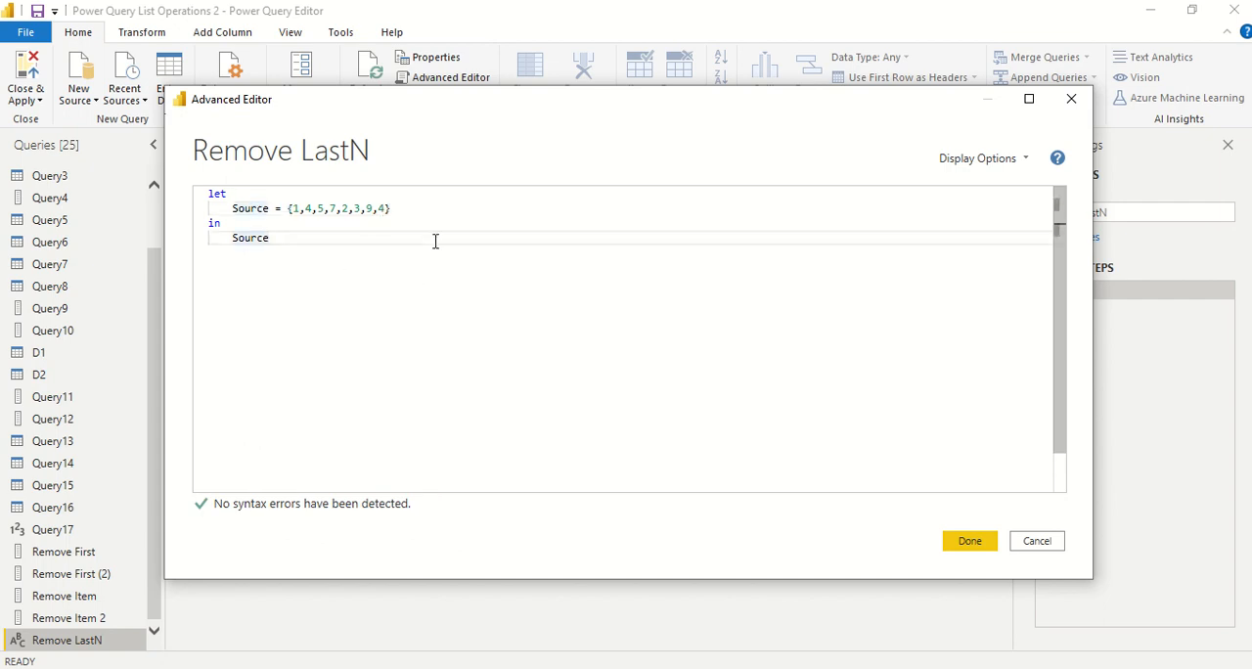
left_click(972, 540)
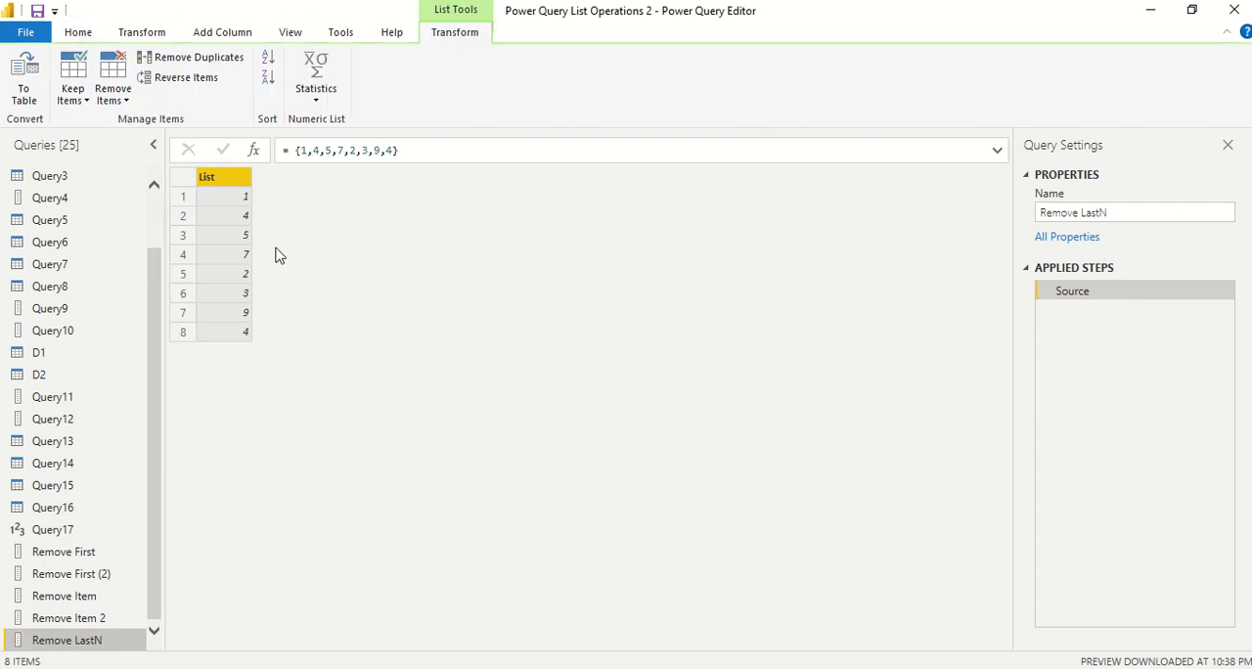
Reopen the query code and add a _remove line after Source that uses the List.RemoveLastN function
left_click(78, 37)
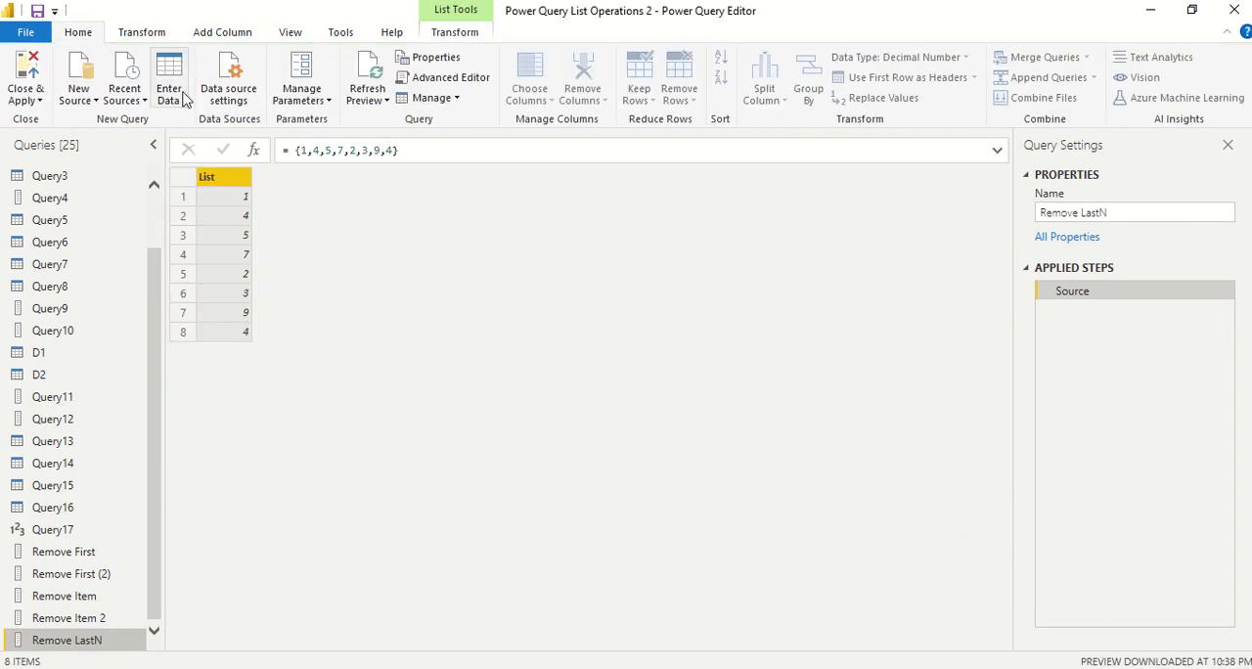
left_click(443, 84)
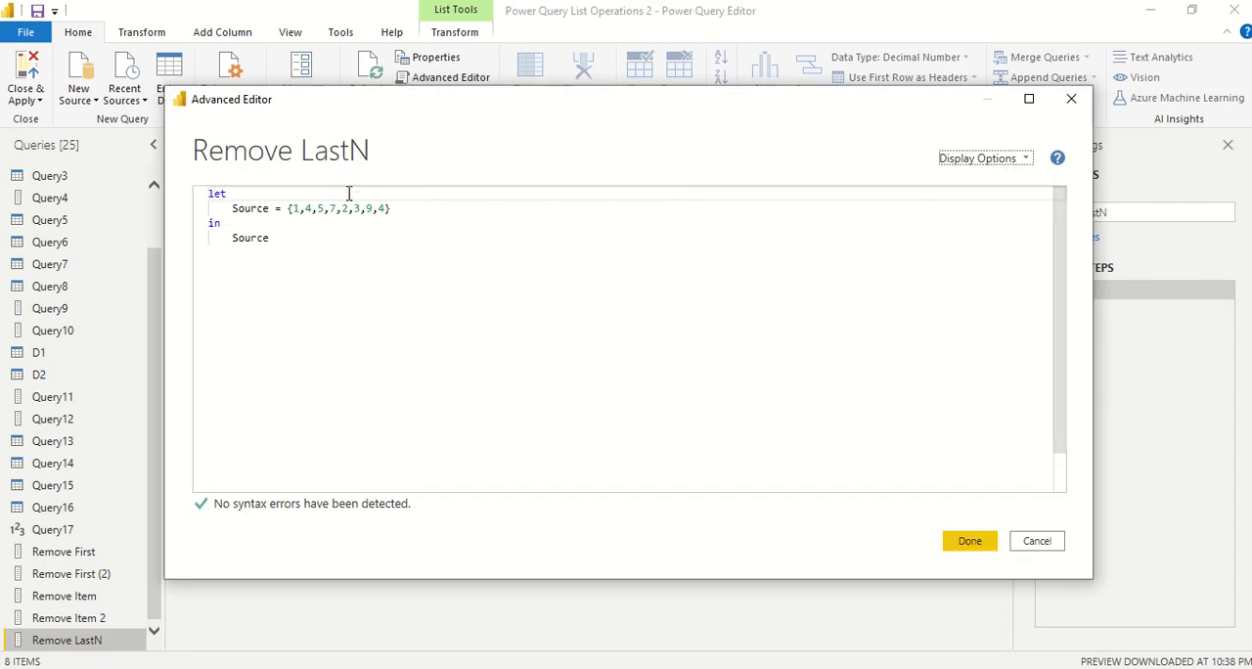
left_click(412, 207)
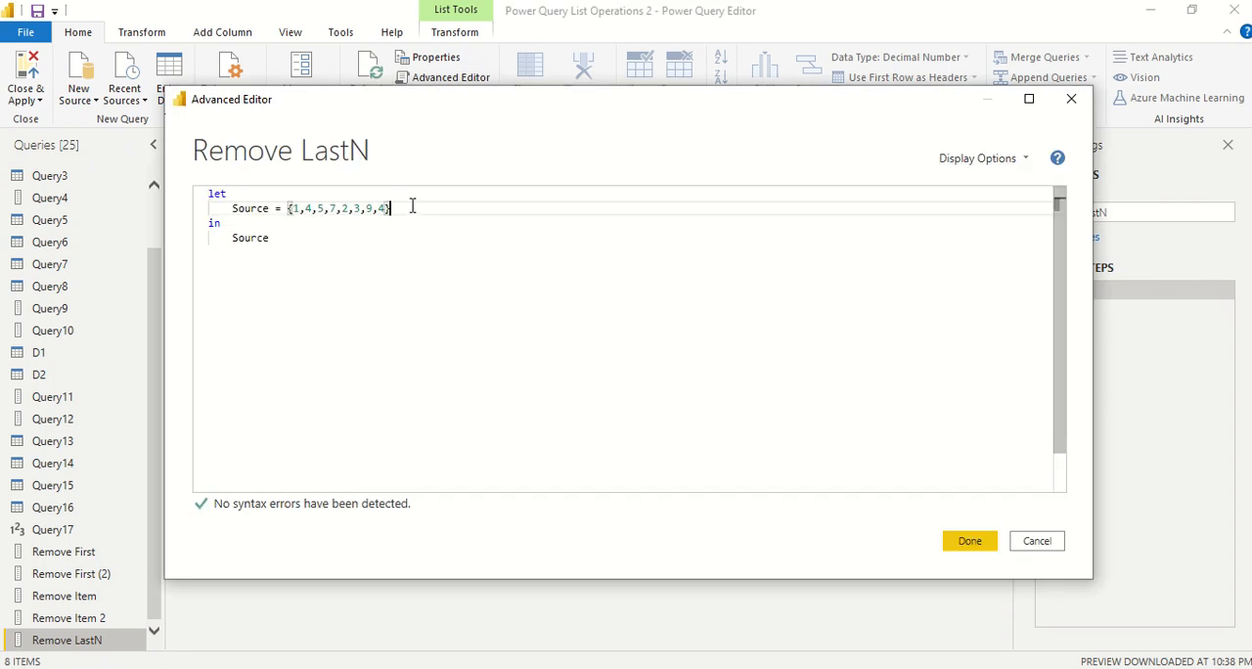
type(",")
key("Return")
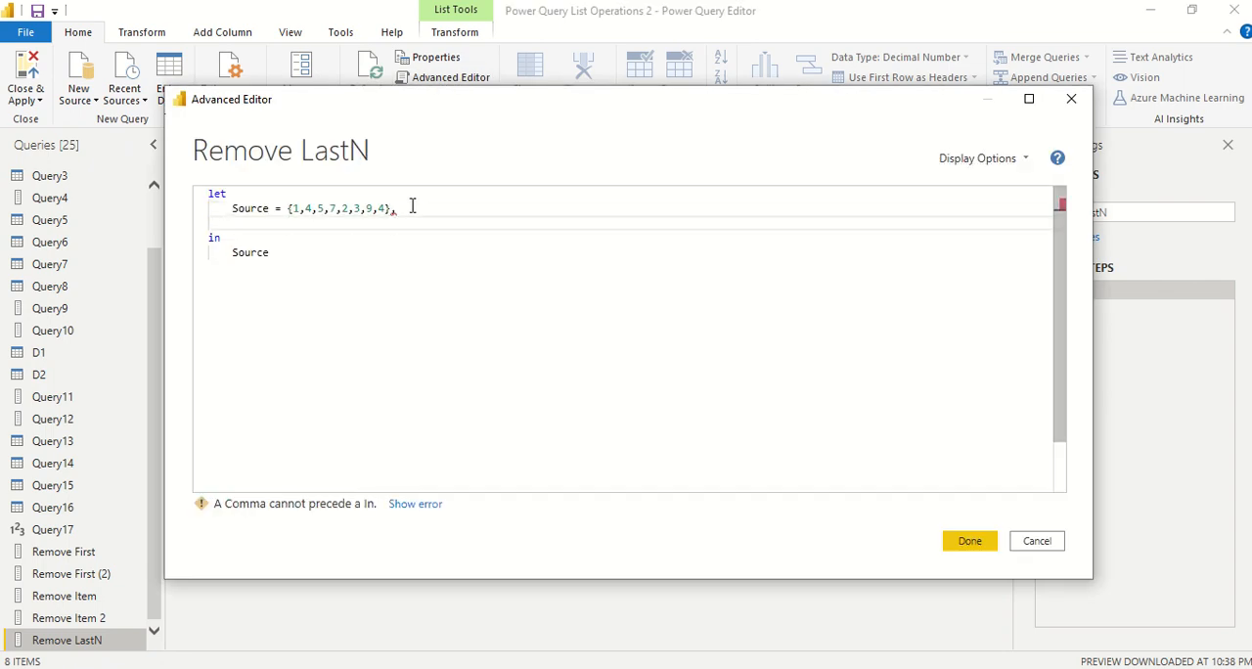
type("_remove ")
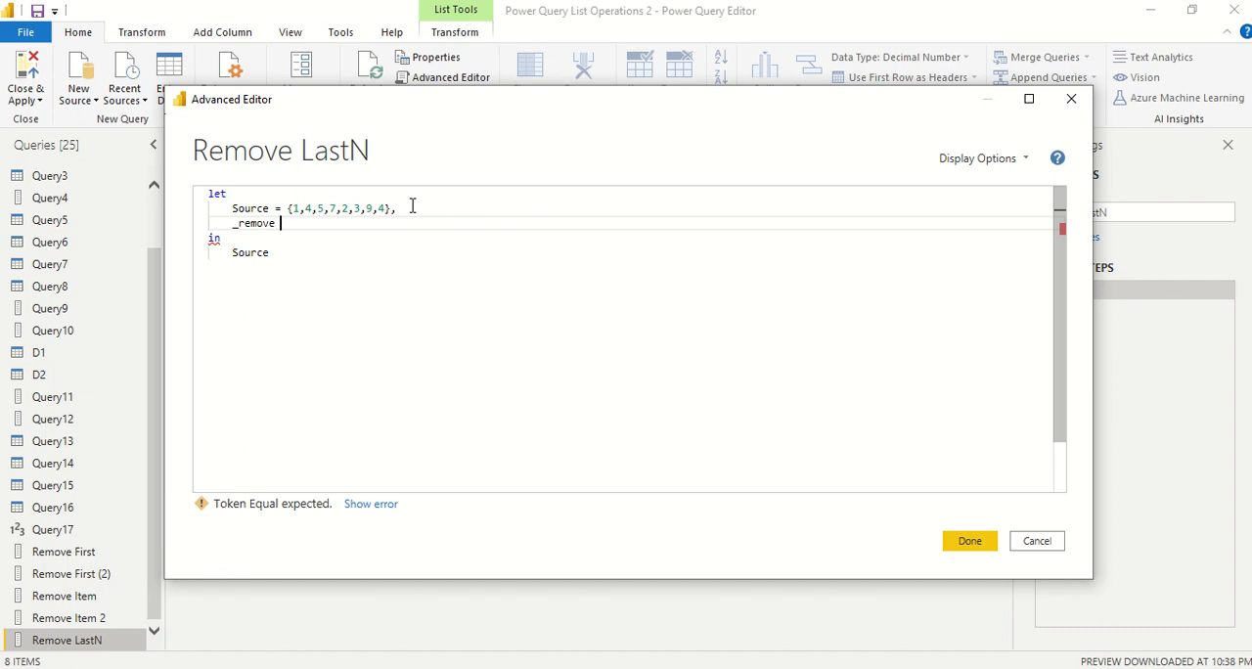
type("= ")
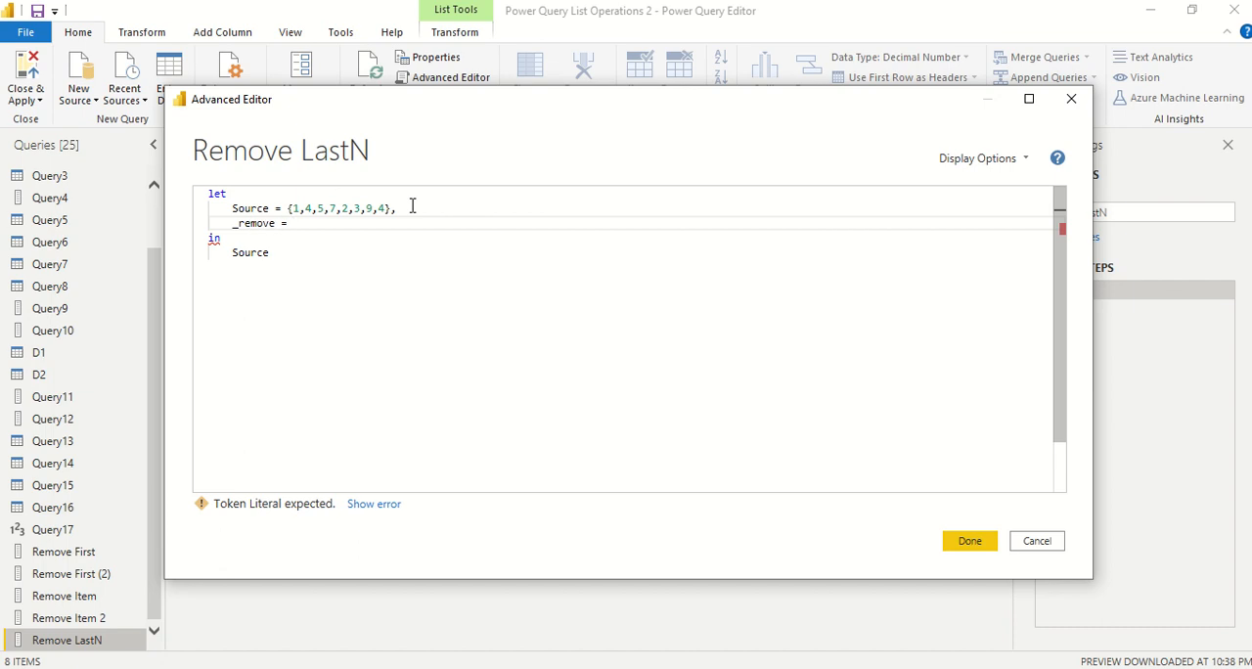
type("List.")
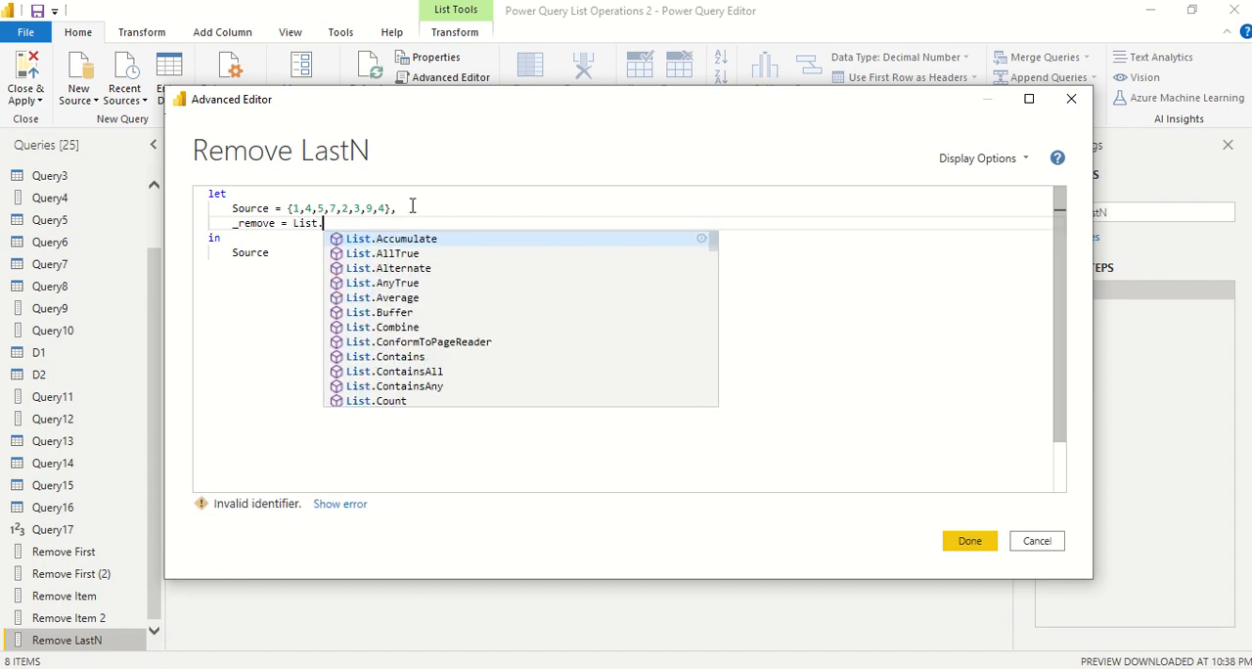
type("Re")
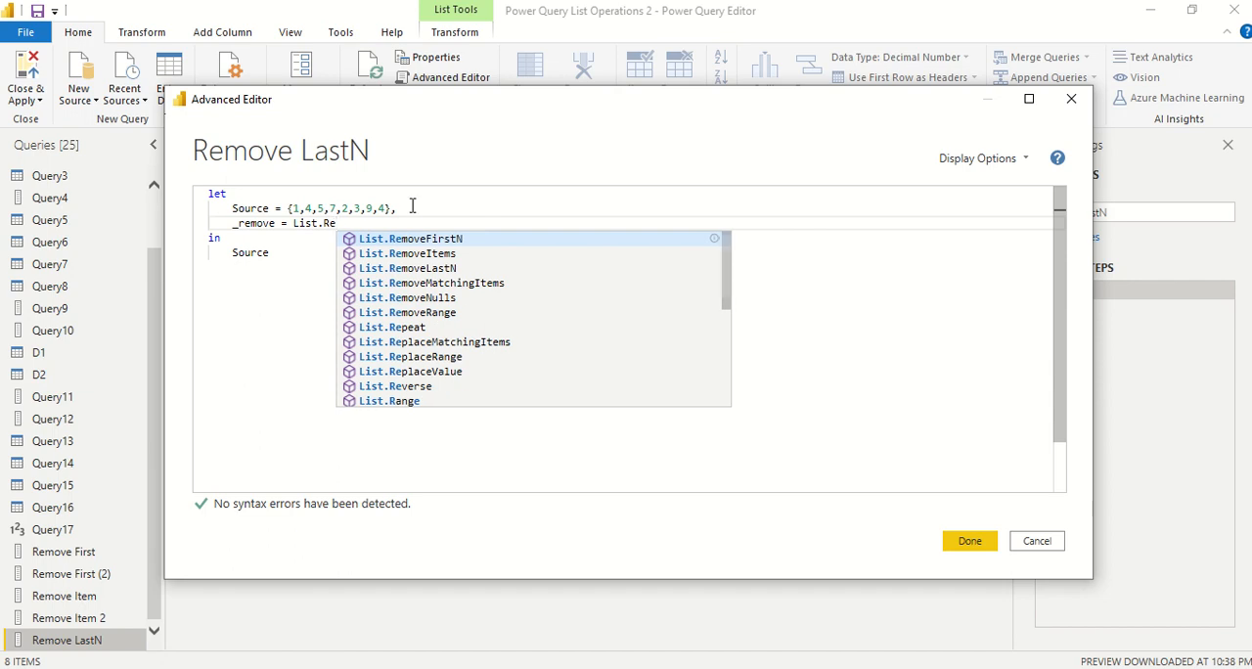
left_click(447, 270)
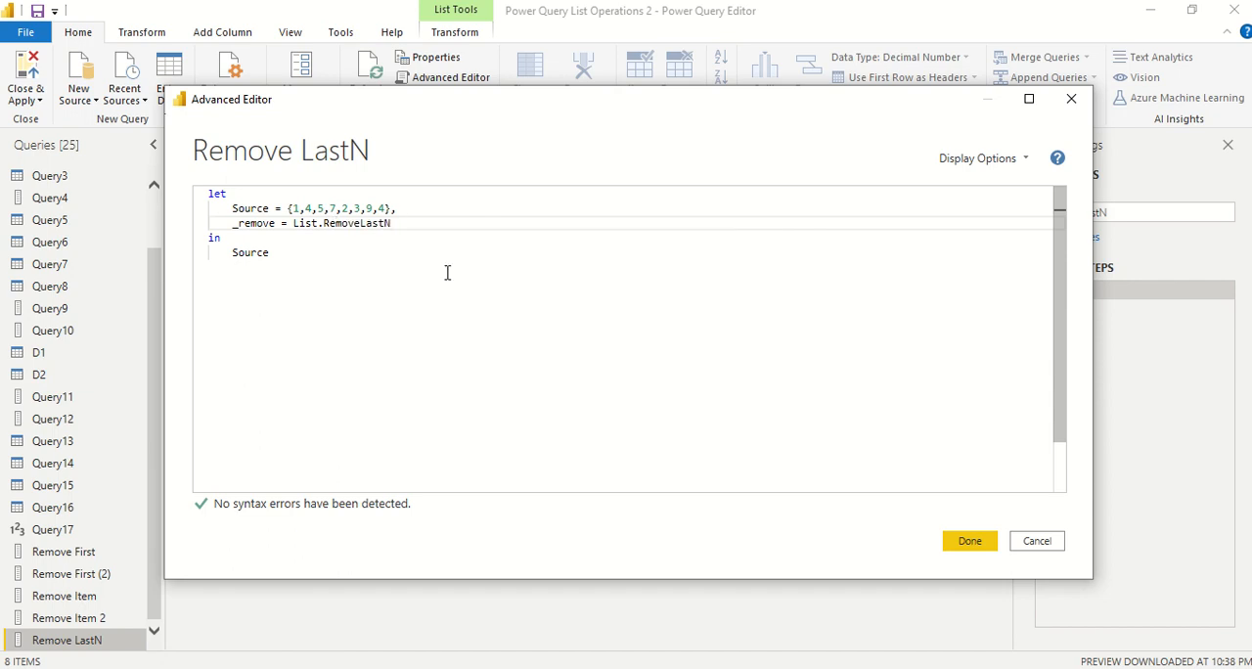
Give List.RemoveLastN the arguments Source and 3 to drop the last three items
type("(")
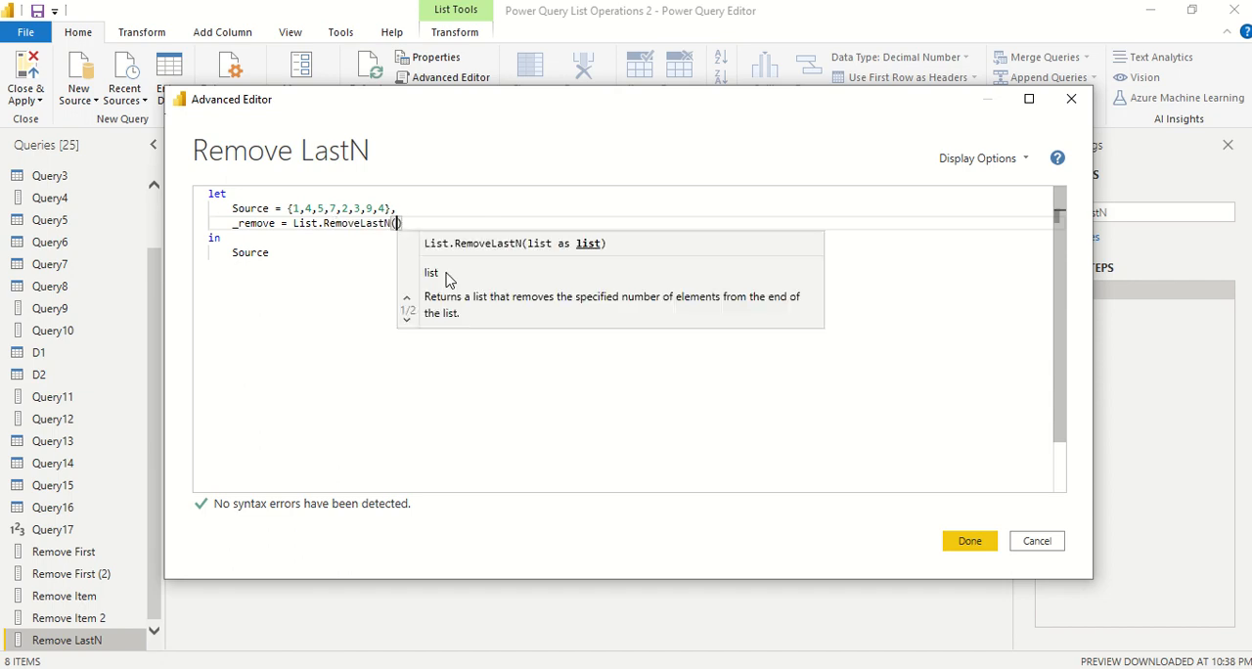
type("So")
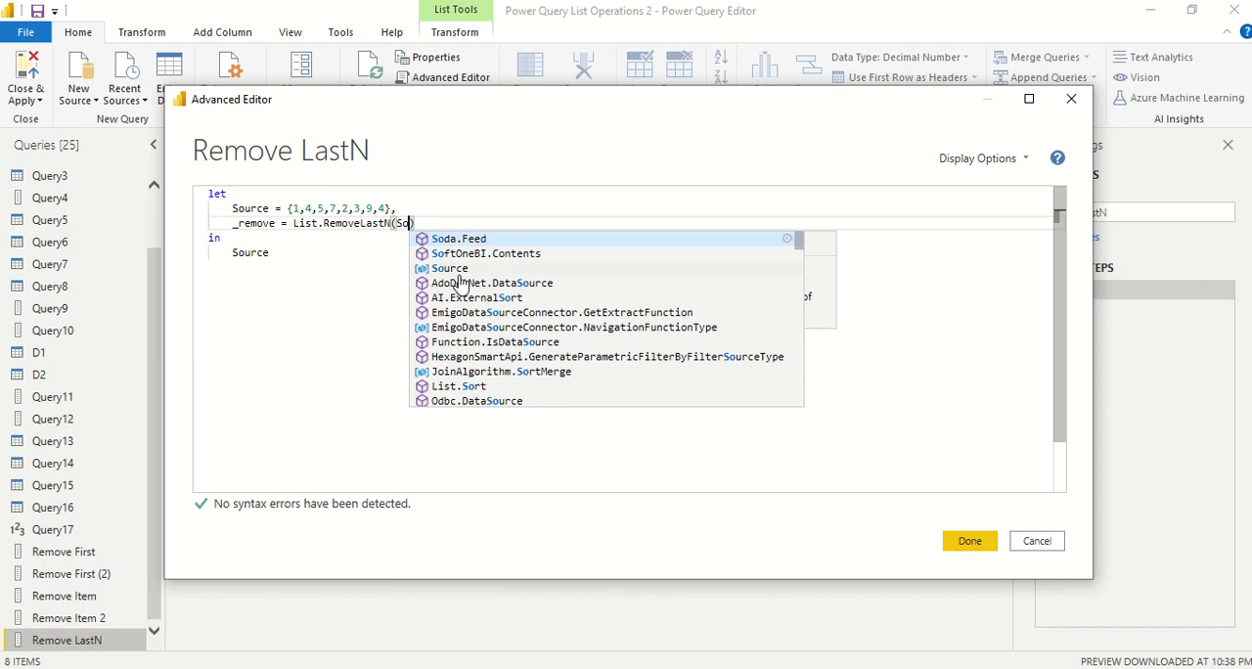
left_click(457, 270)
type(",")
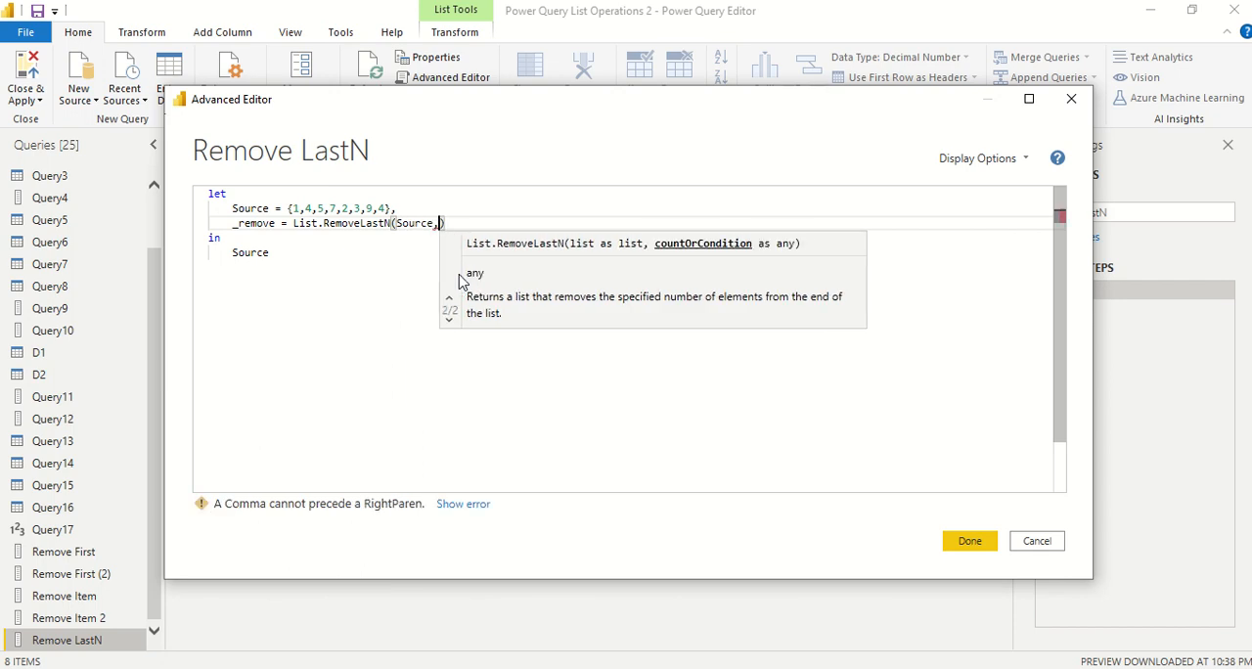
type("3")
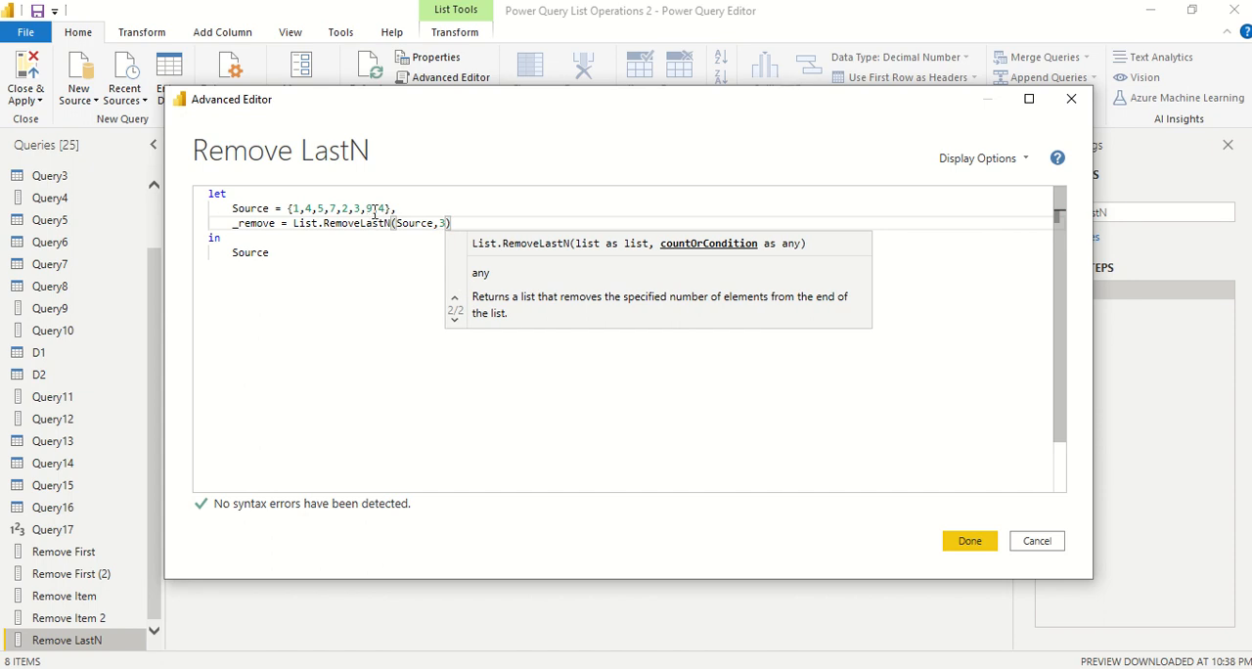
Replace Source with _remove as the output after the in clause and apply the query code
double_click(254, 222)
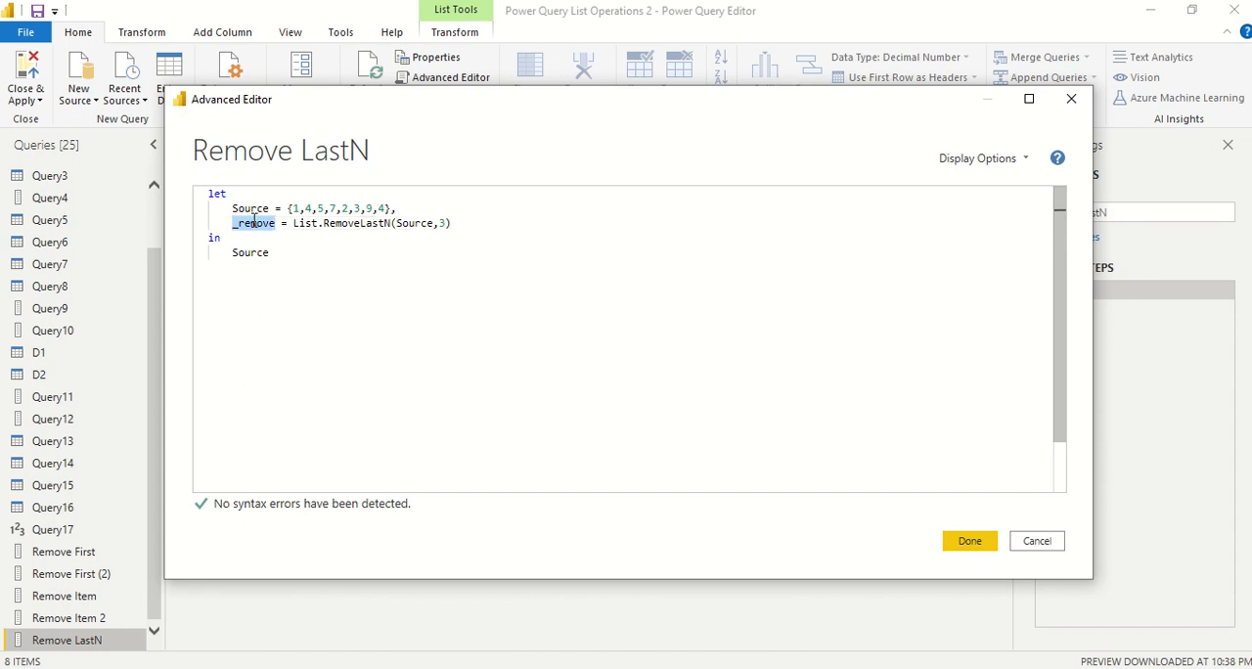
key("ctrl+c")
left_click(255, 253)
double_click(254, 252)
key("ctrl+v")
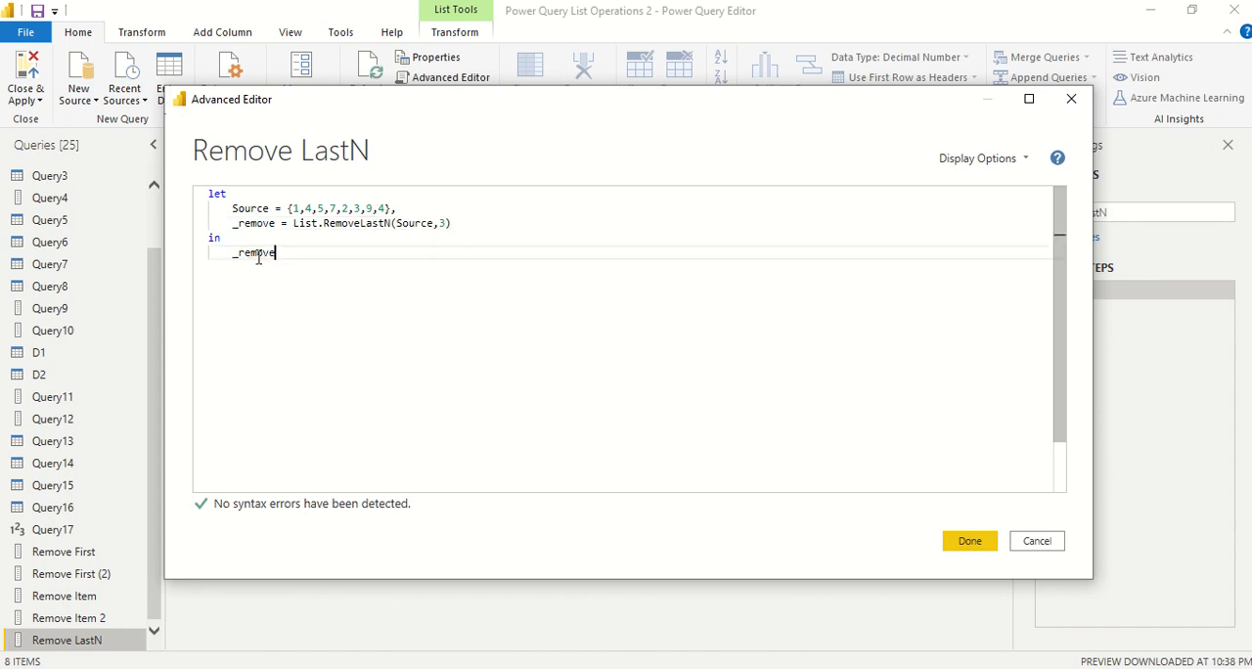
left_click(970, 541)
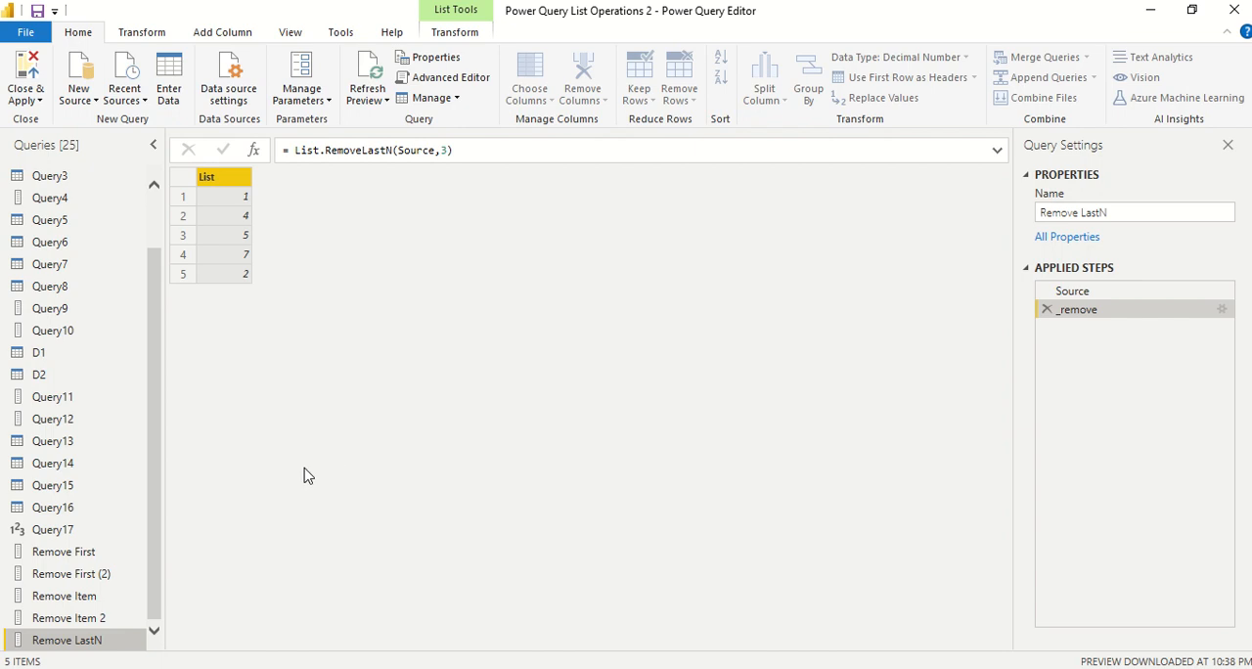
Replace the count argument of List.RemoveLastN with the condition each _ > 3 in the Remove LastN query code and apply it
right_click(92, 650)
left_click(143, 640)
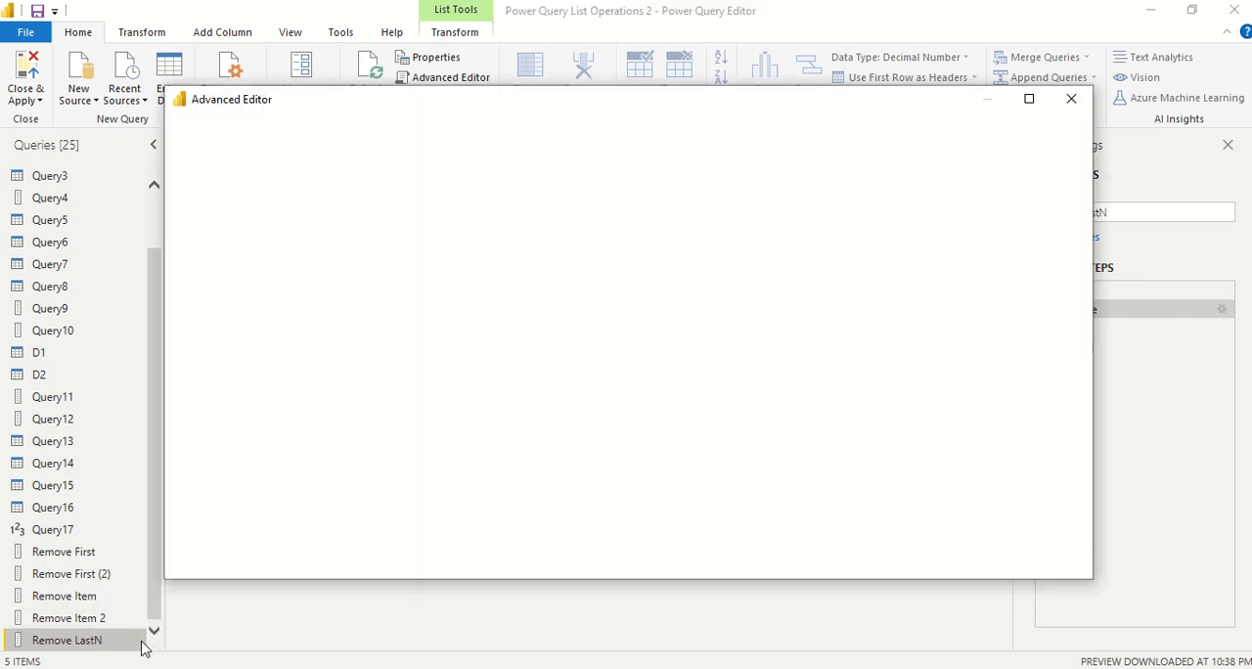
left_click(445, 224)
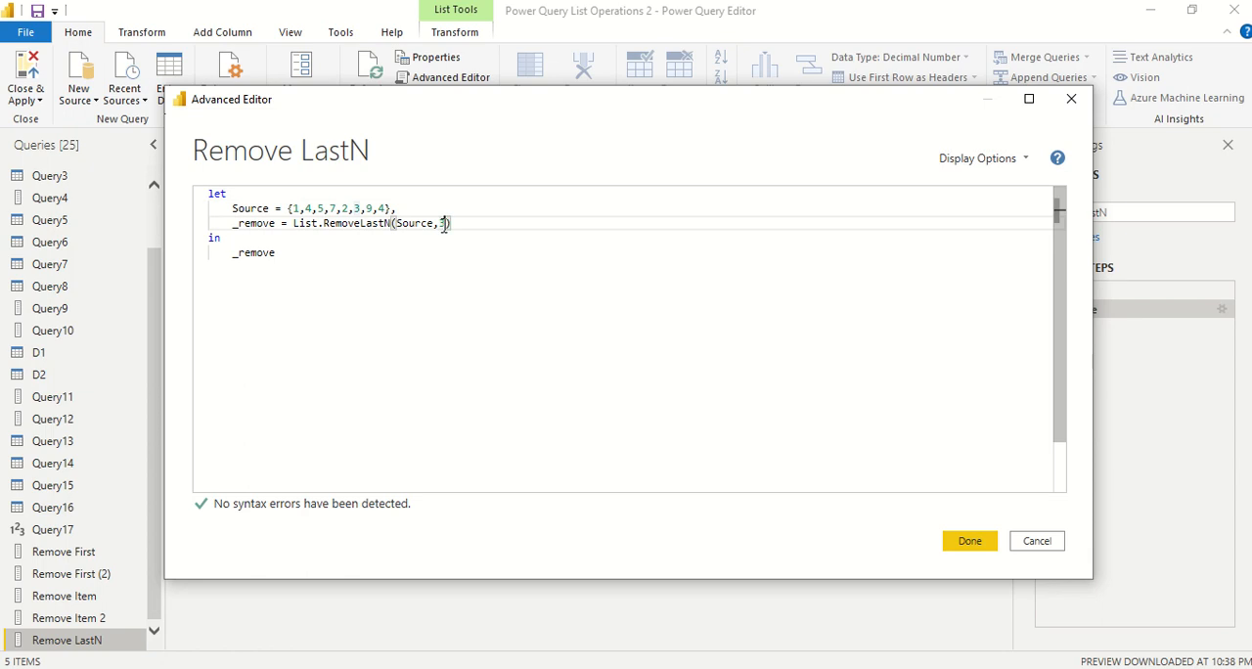
double_click(441, 224)
key("BackSpace")
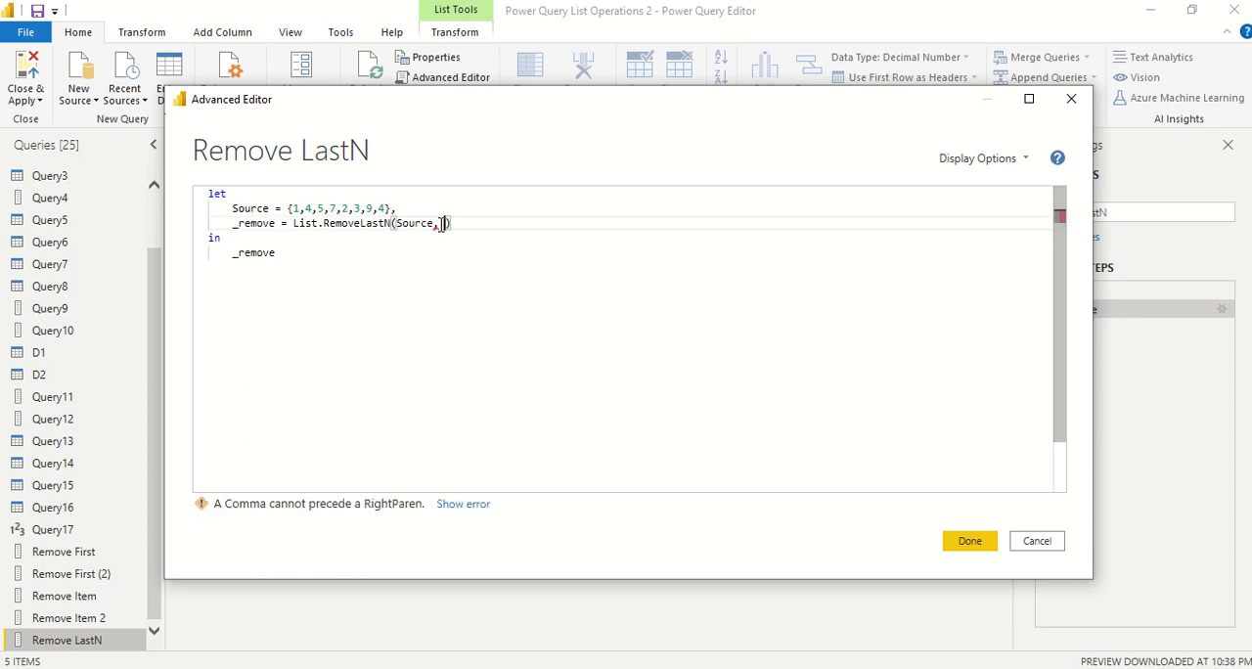
type("each _")
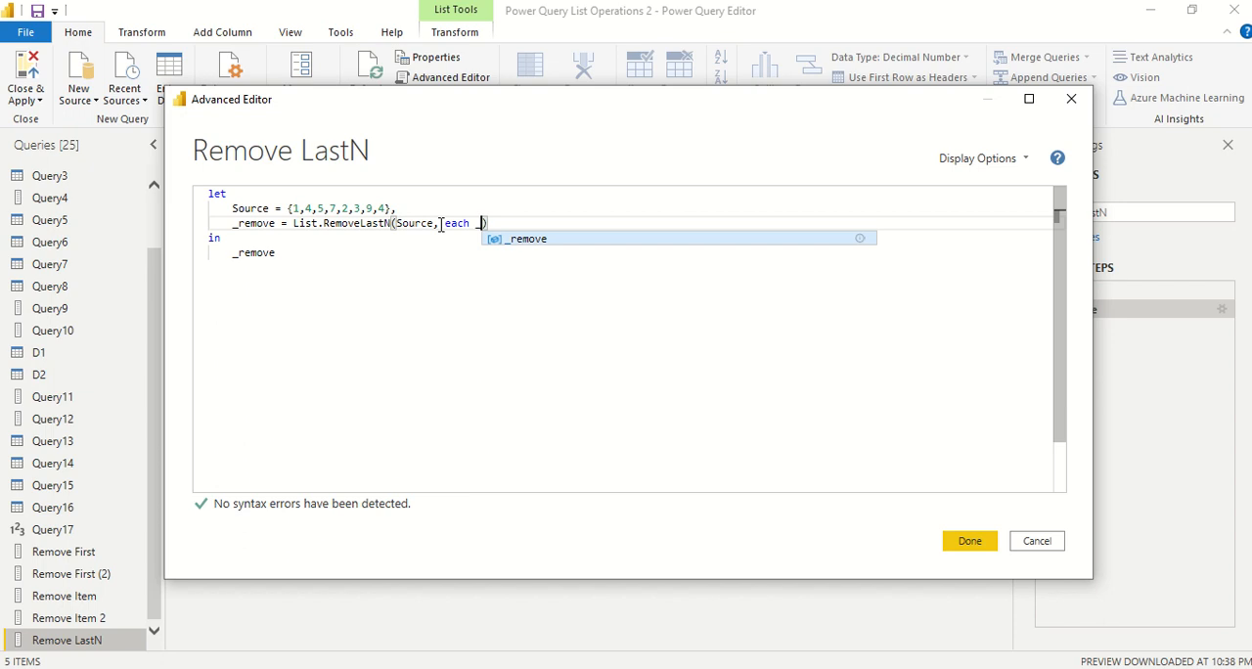
type(" > ")
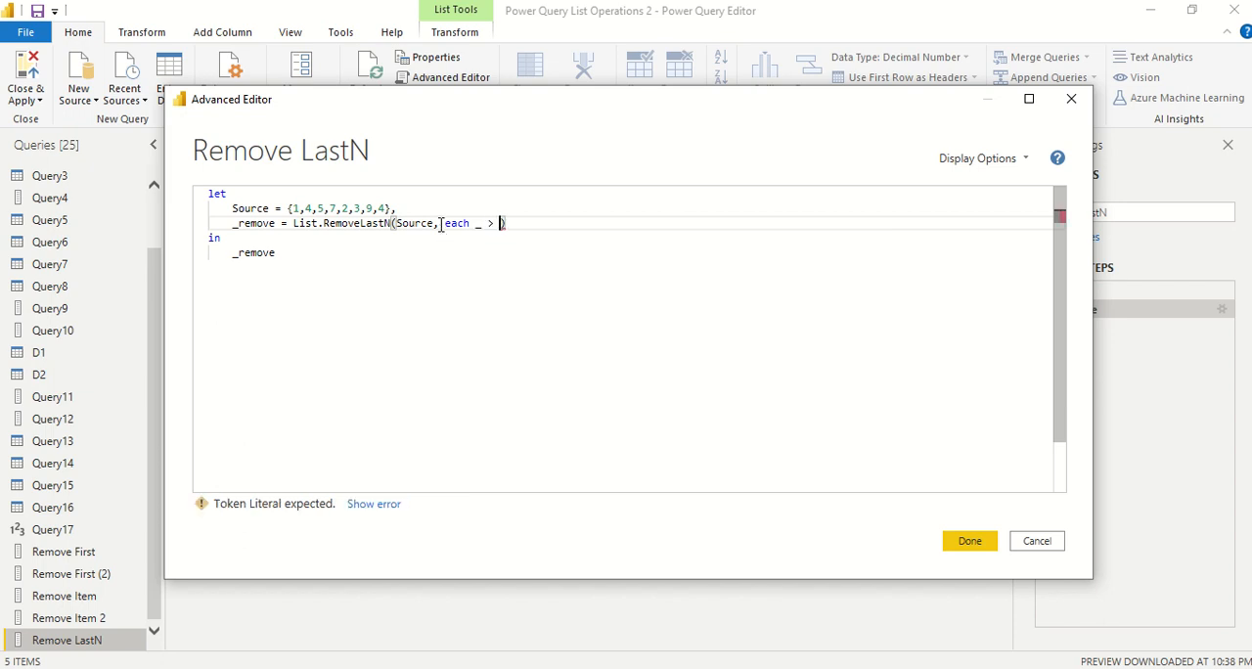
type("3")
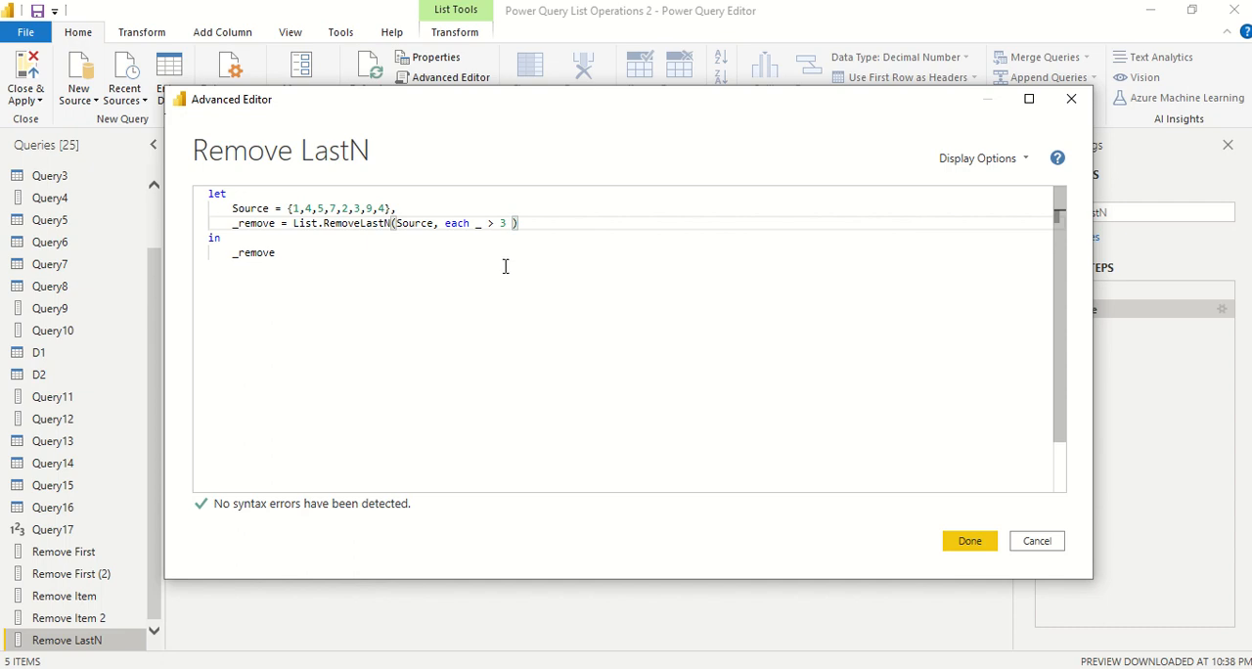
left_click(969, 542)
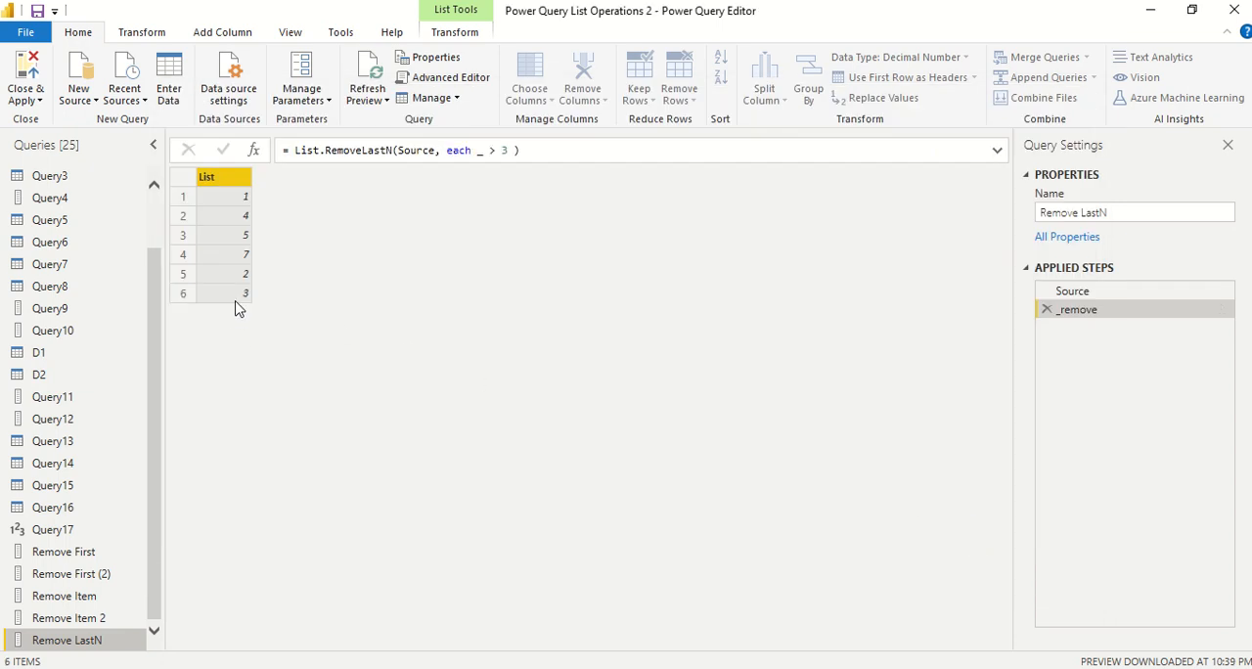
Try 7 and then 2 as the threshold in the greater-than condition of the _remove formula
left_click_drag(510, 151, 502, 151)
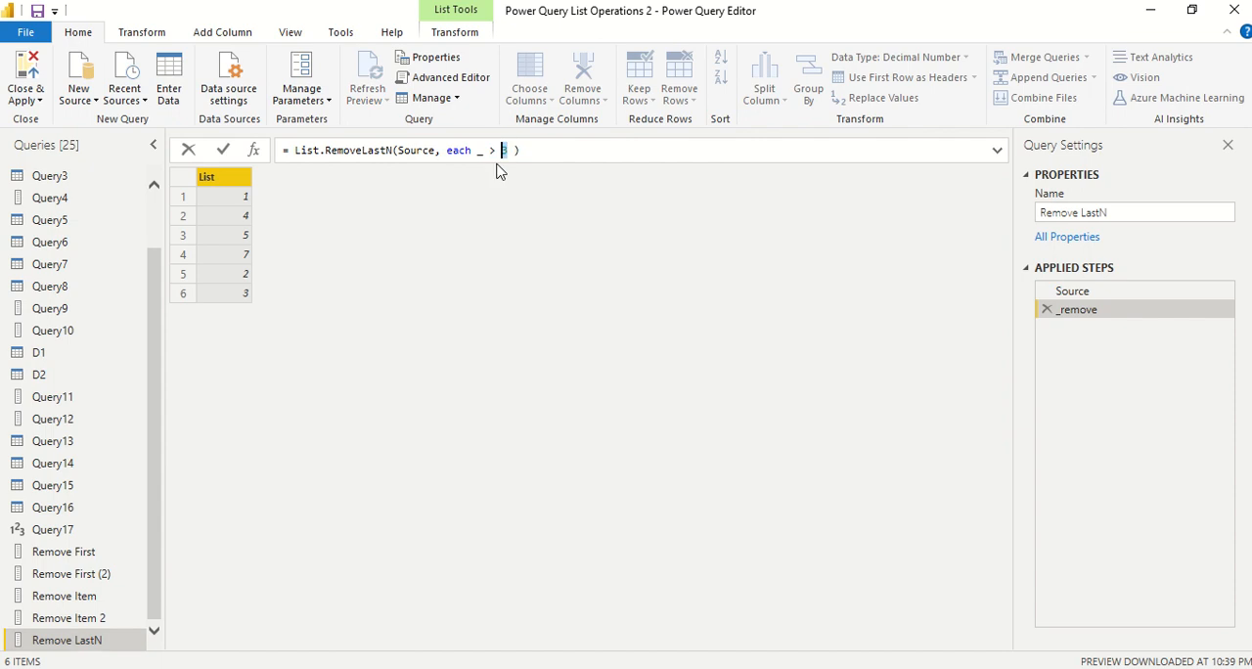
type("7")
key("Return")
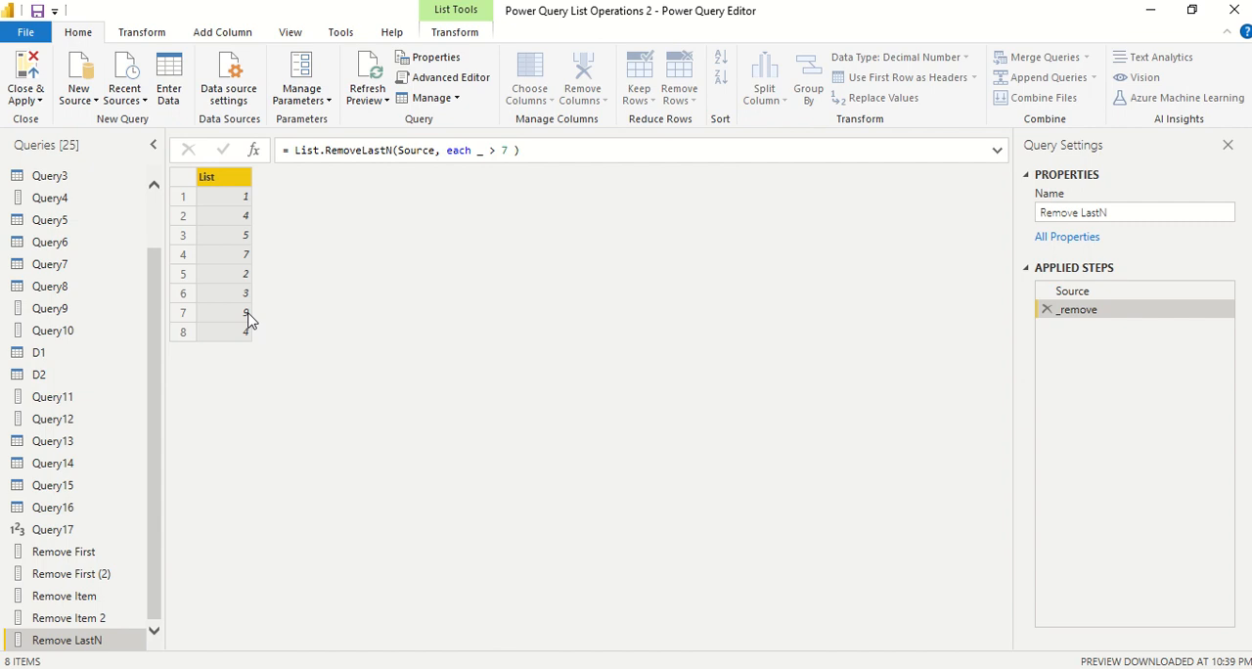
left_click_drag(508, 151, 502, 151)
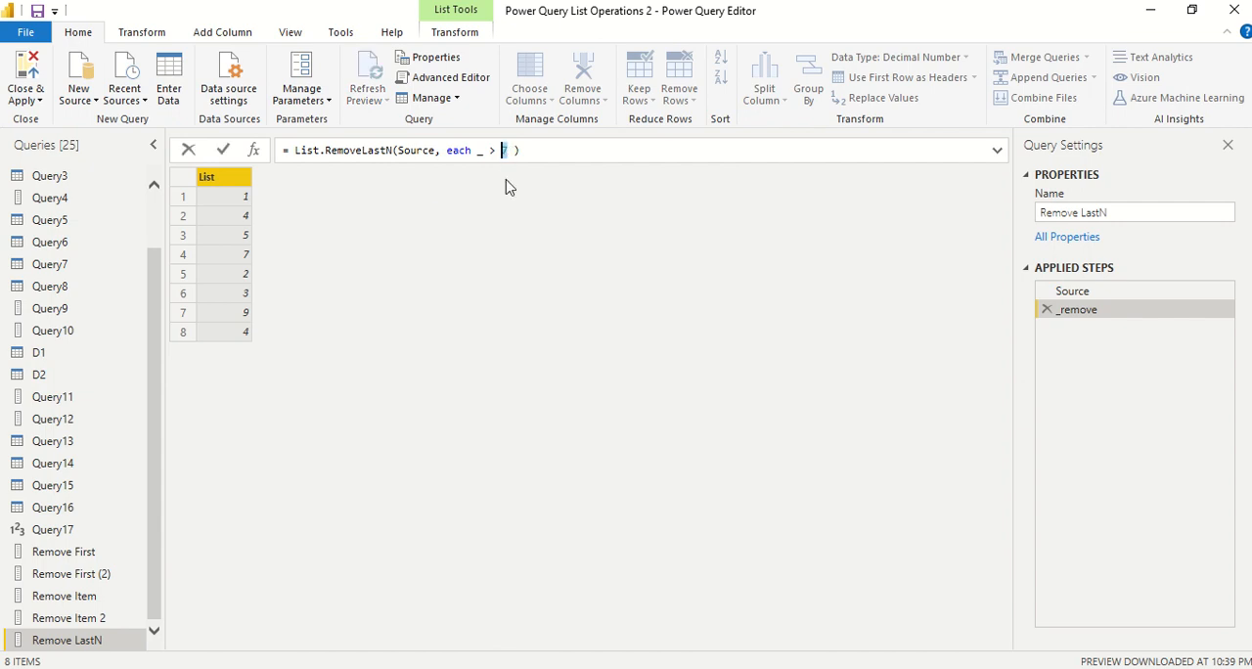
type("2")
key("Return")
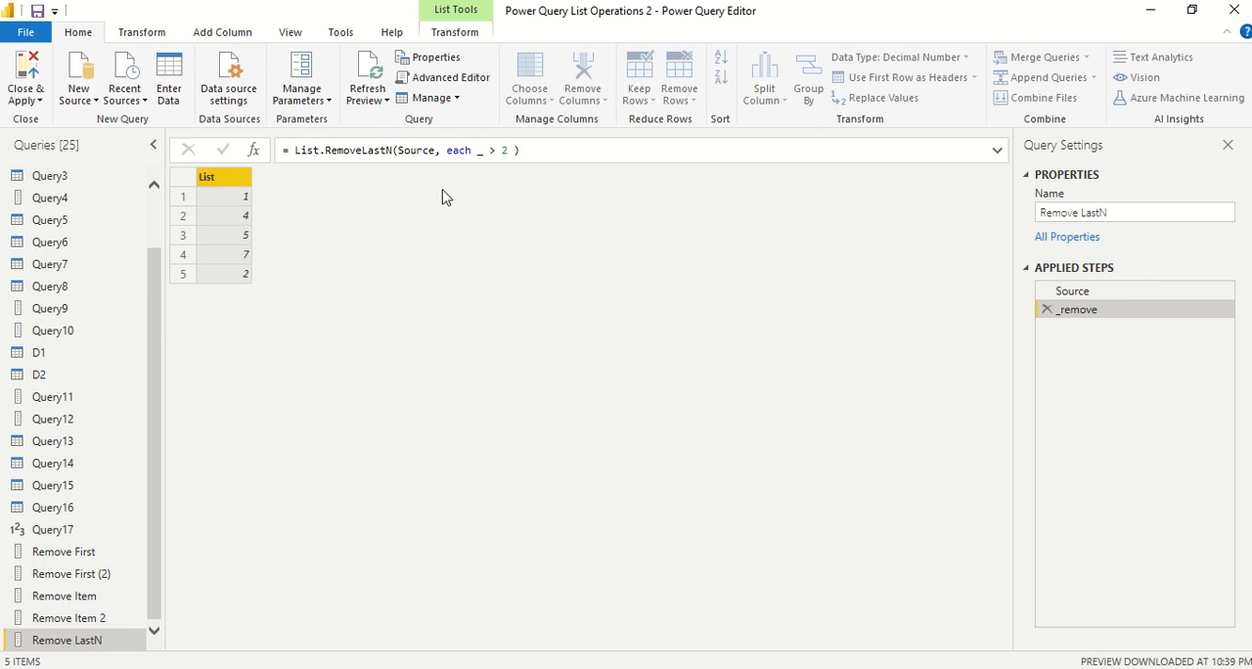
Switch the condition's comparison operator to < and set its threshold to 5, applying each change
left_click_drag(489, 149, 496, 149)
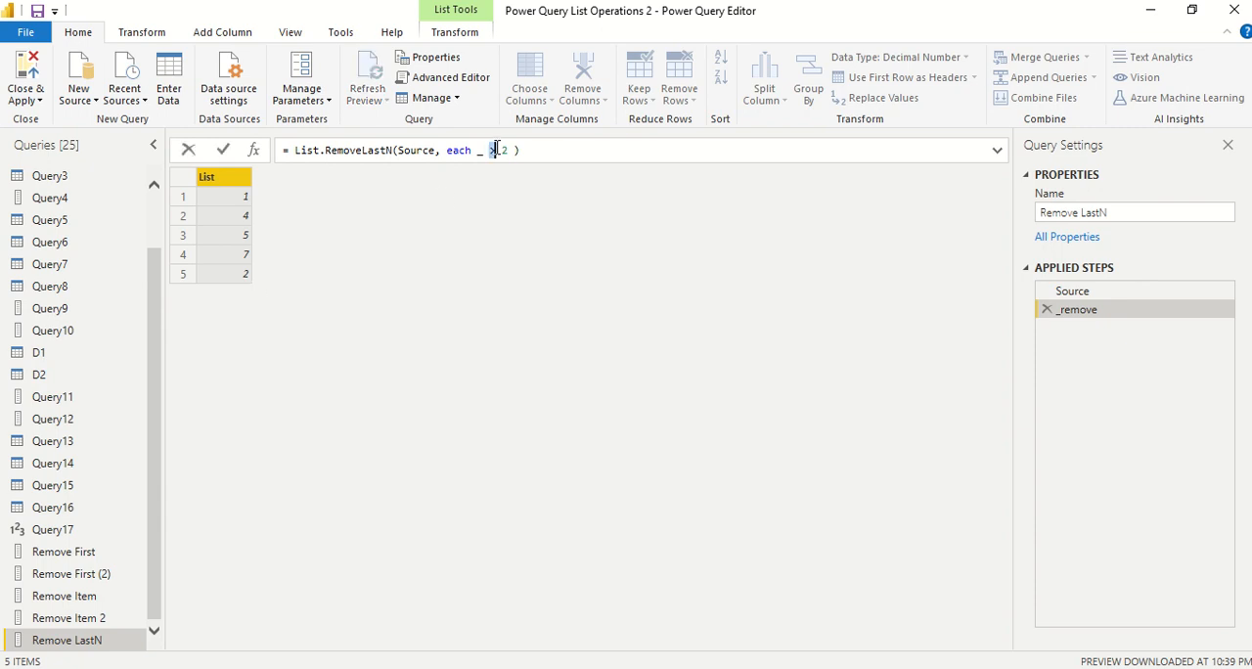
type("<")
key("Return")
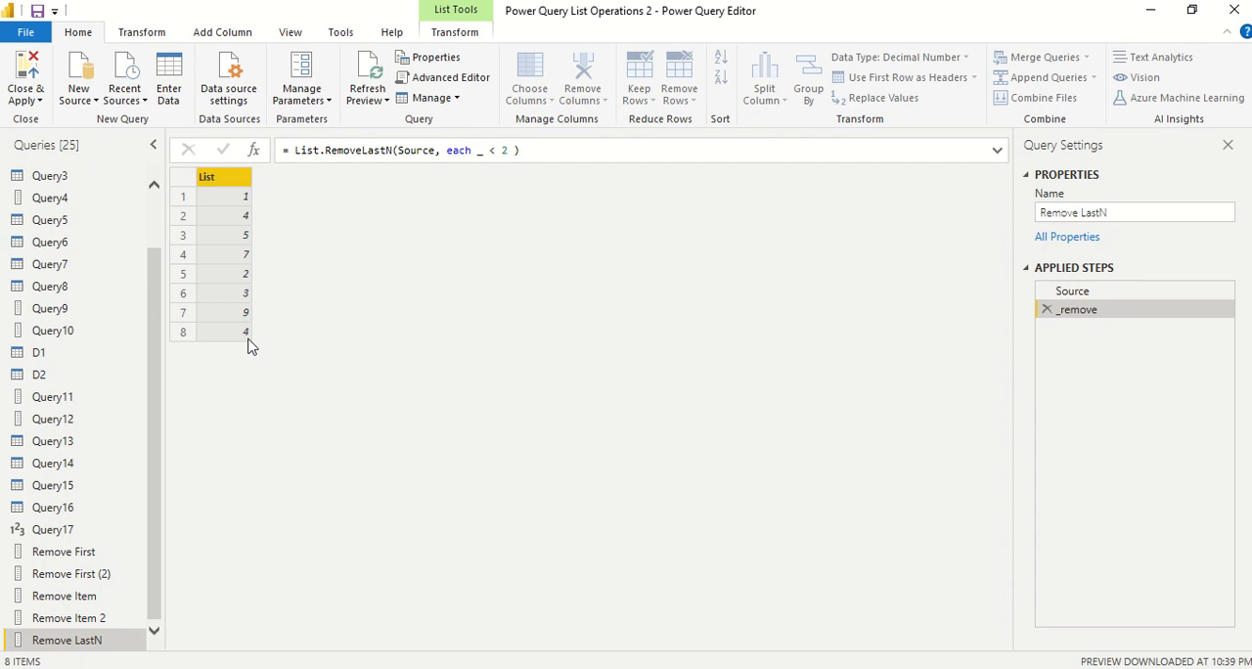
left_click(507, 150)
double_click(505, 150)
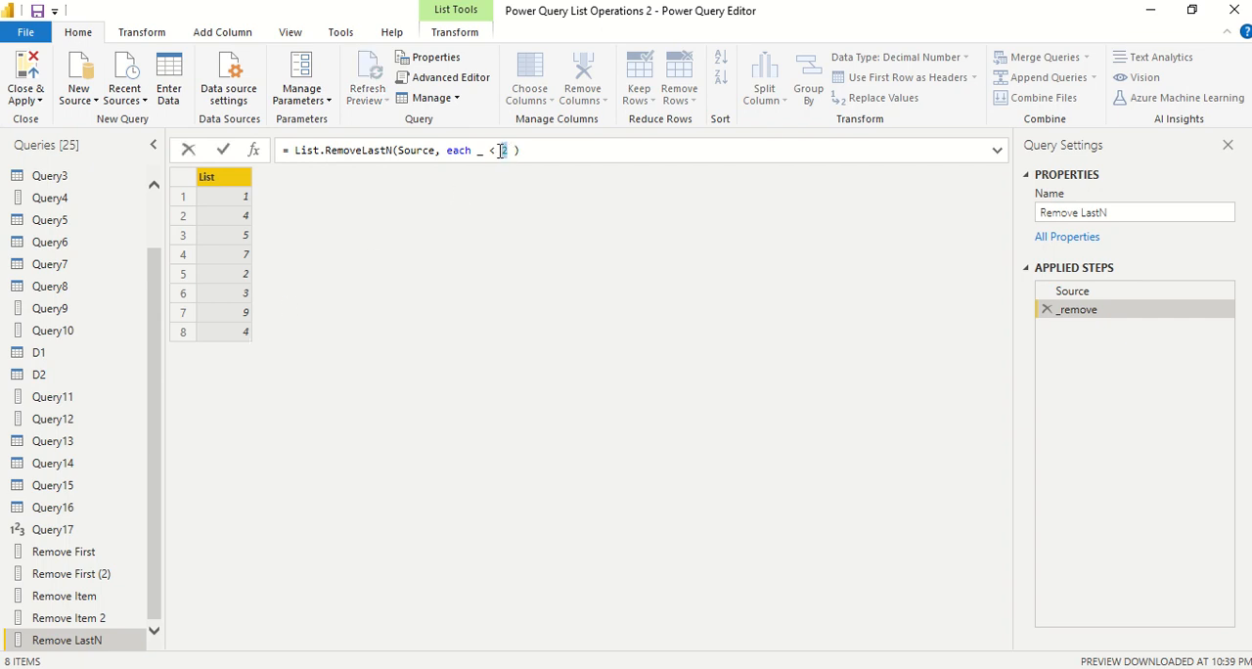
type("5")
key("Return")
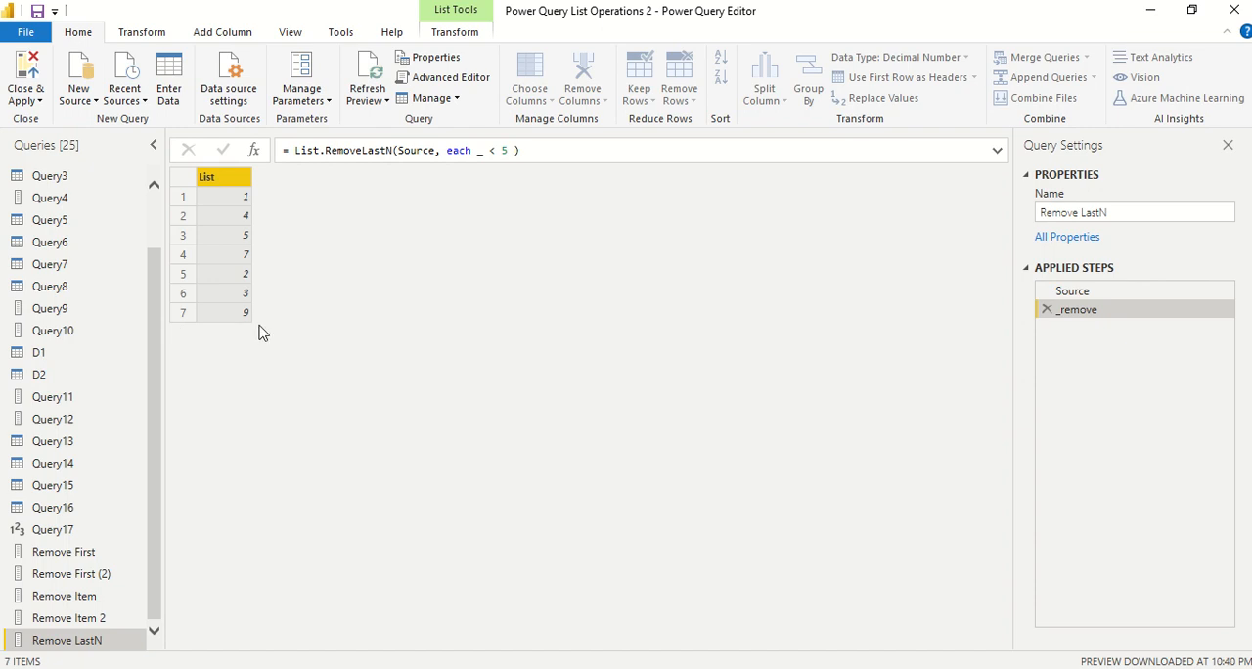
Set the threshold in the less-than condition to 10 and apply the formula
double_click(504, 149)
type("10")
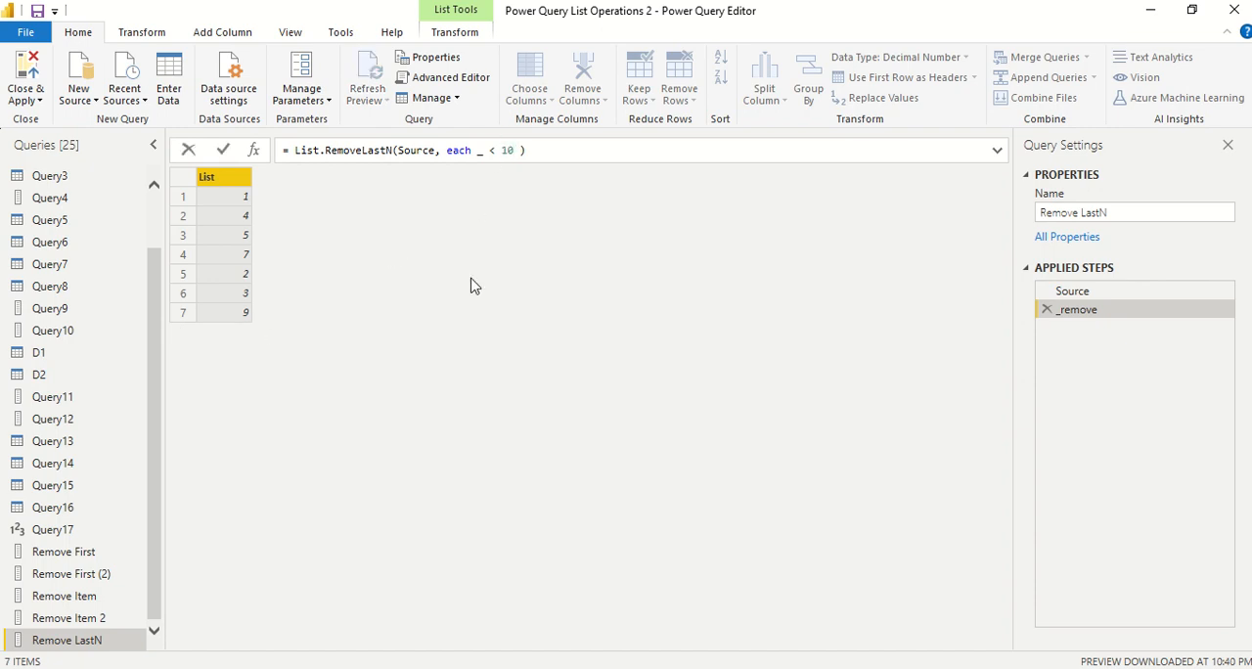
key("Return")
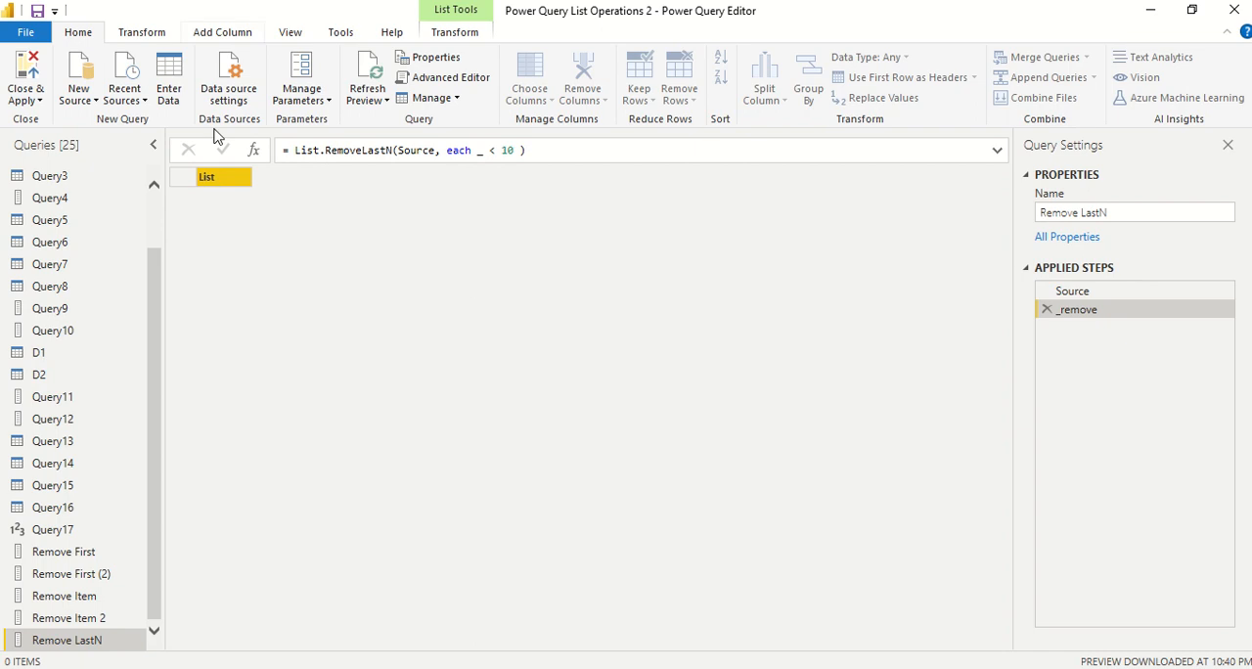
Check the table and column name in Query1, and return to the Remove LastN query
scroll(155, 284, "up", 1)
left_click(78, 183)
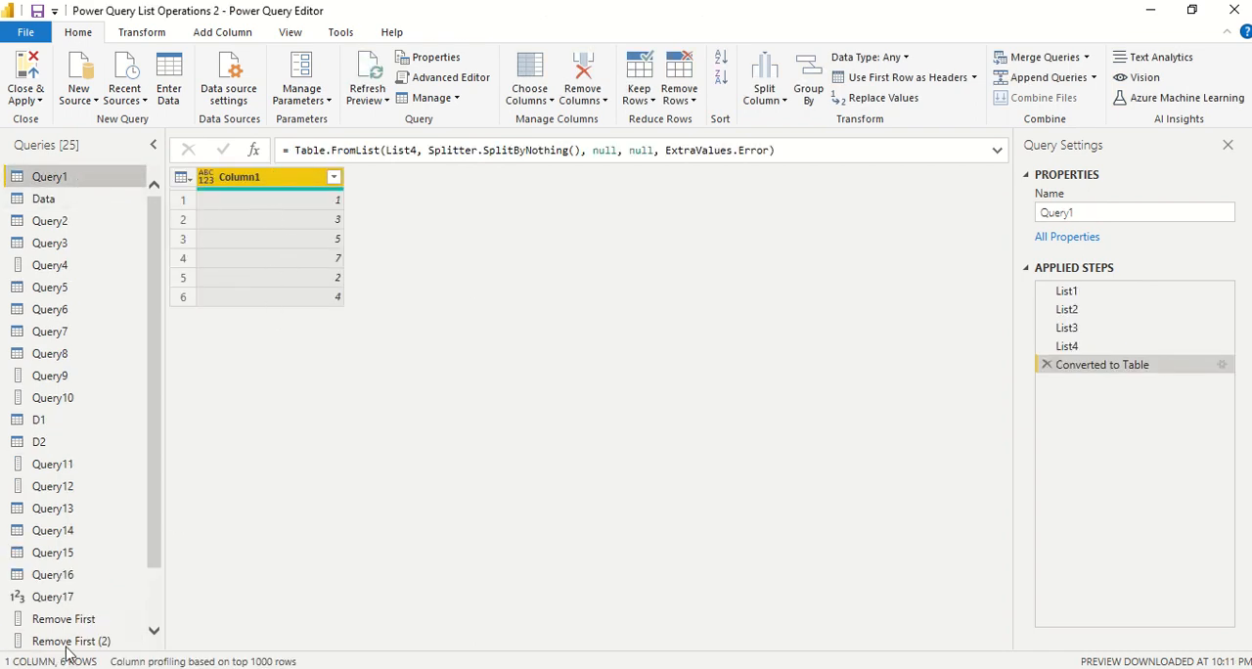
scroll(92, 643, "down", 1)
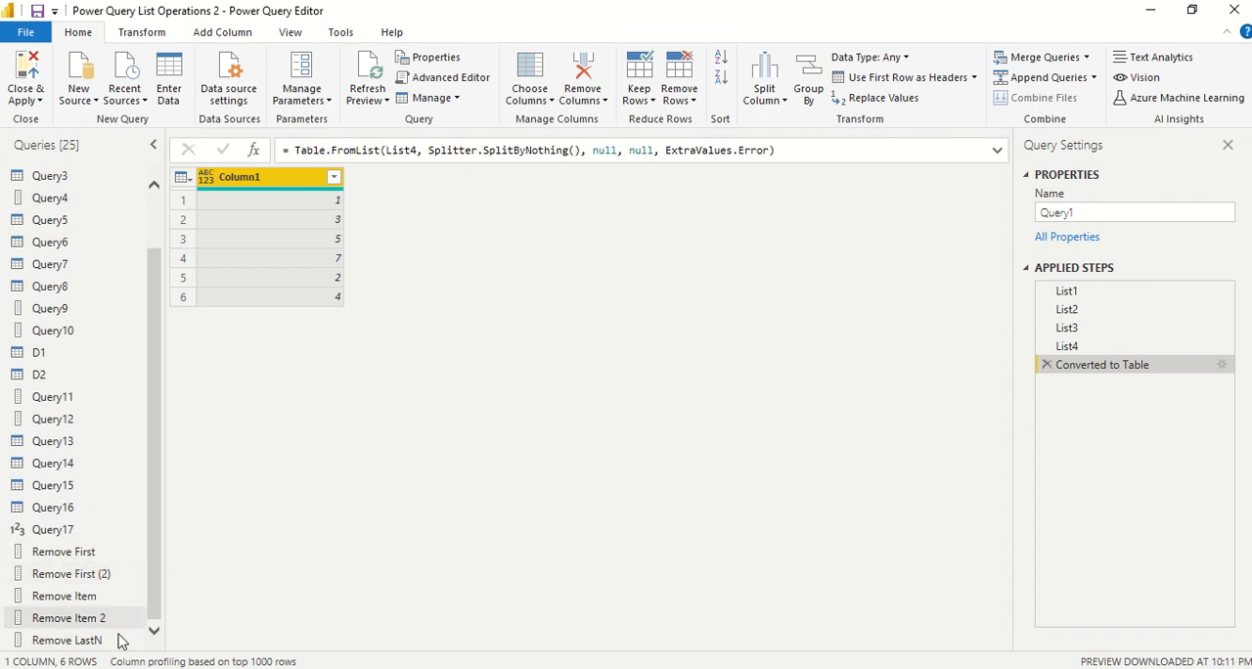
left_click(59, 639)
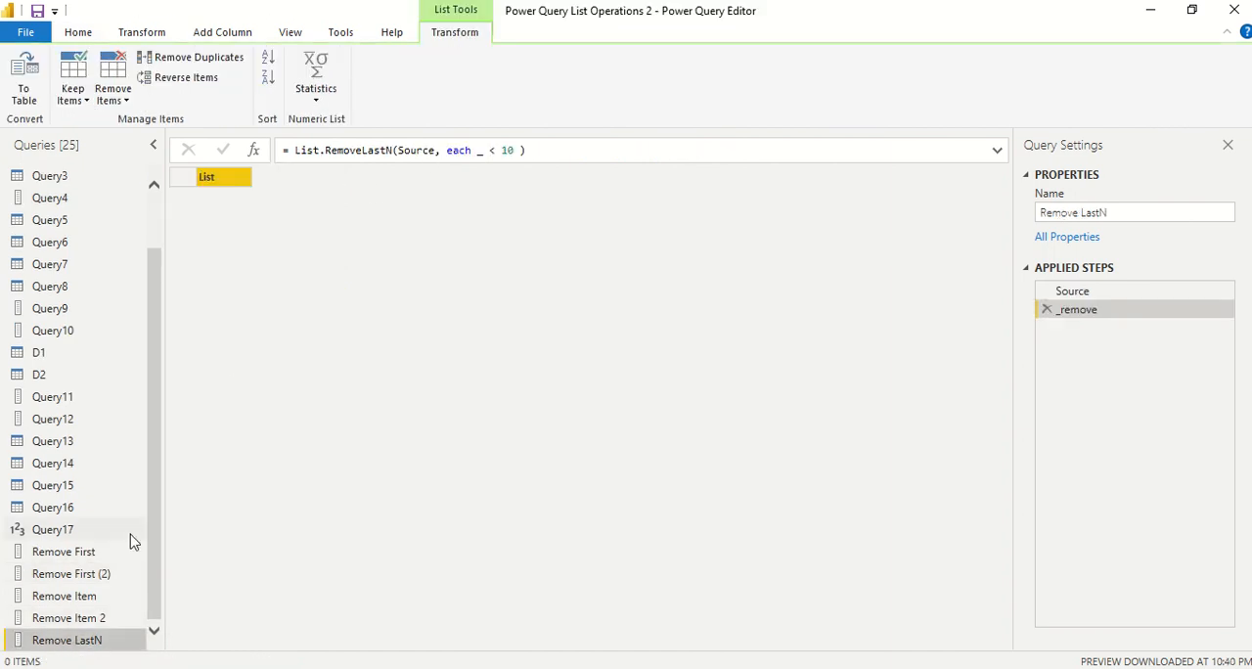
Open the Remove LastN query code and replace the Source argument of List.RemoveLastN with Query1[Column1]
right_click(88, 641)
left_click(146, 640)
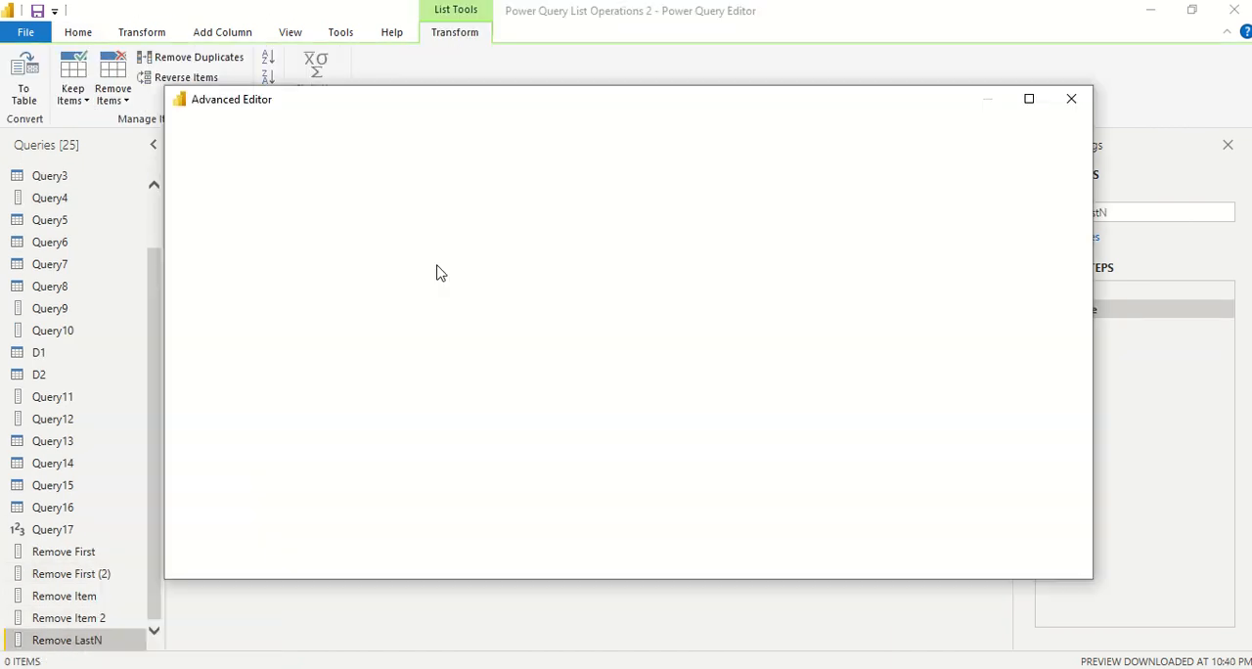
double_click(418, 225)
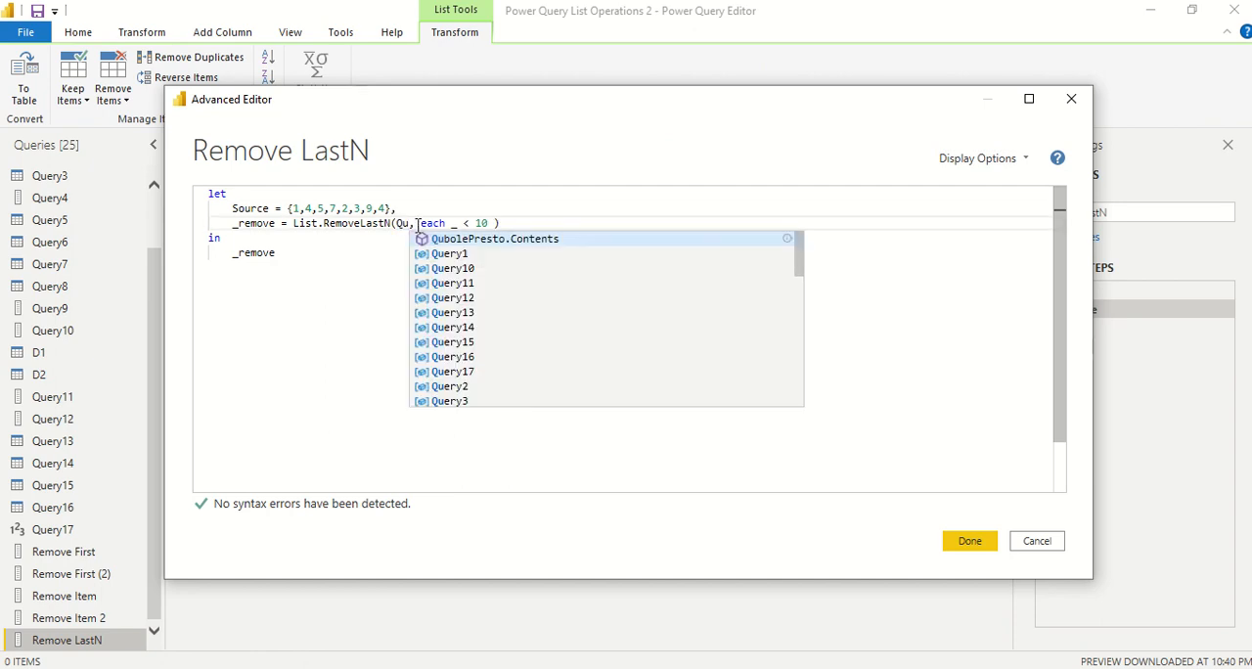
left_click(437, 253)
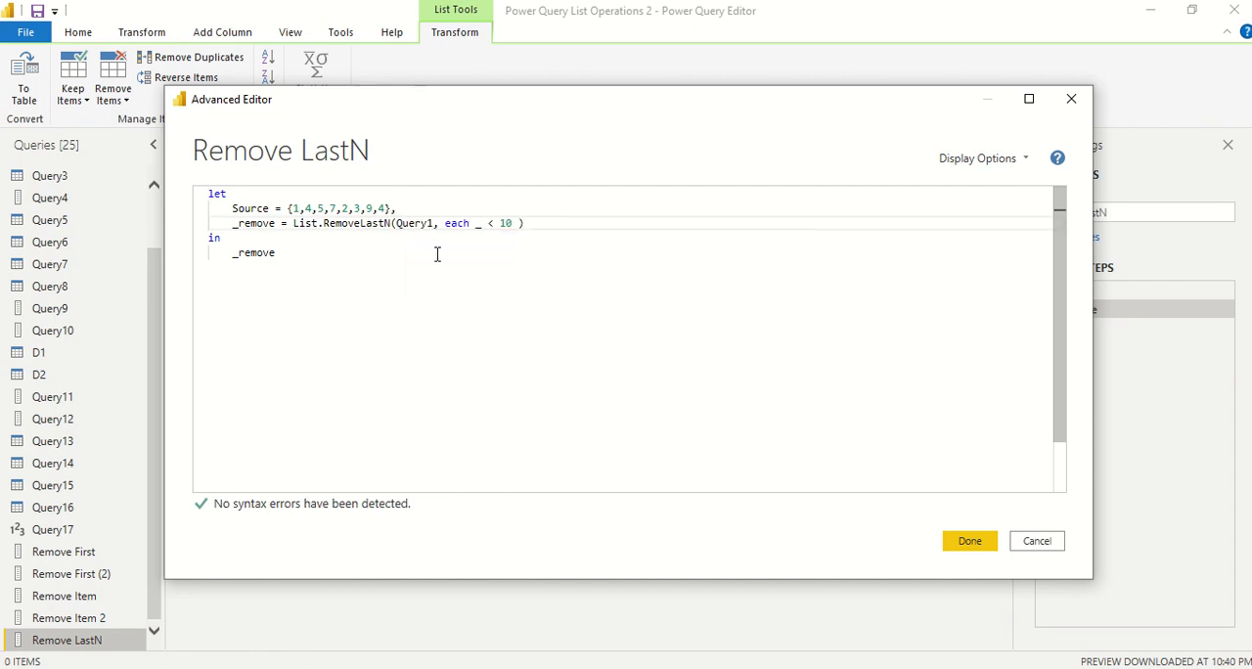
type("[Colum1")
key("BackSpace")
key("BackSpace")
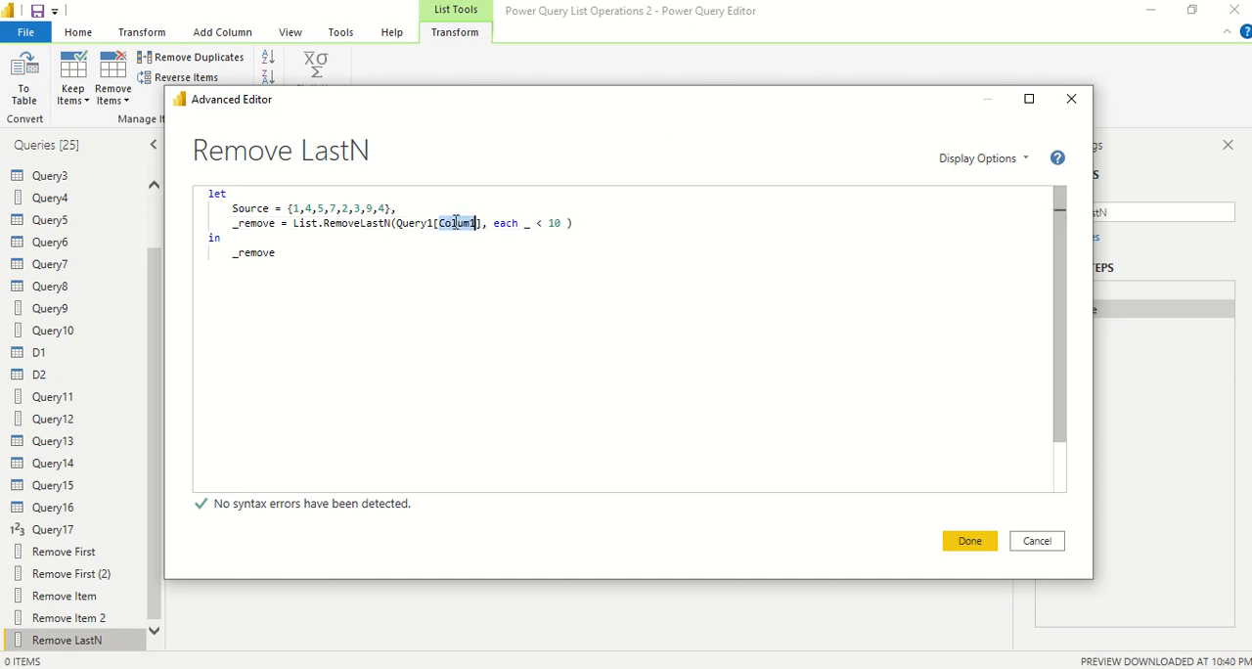
type("mn1")
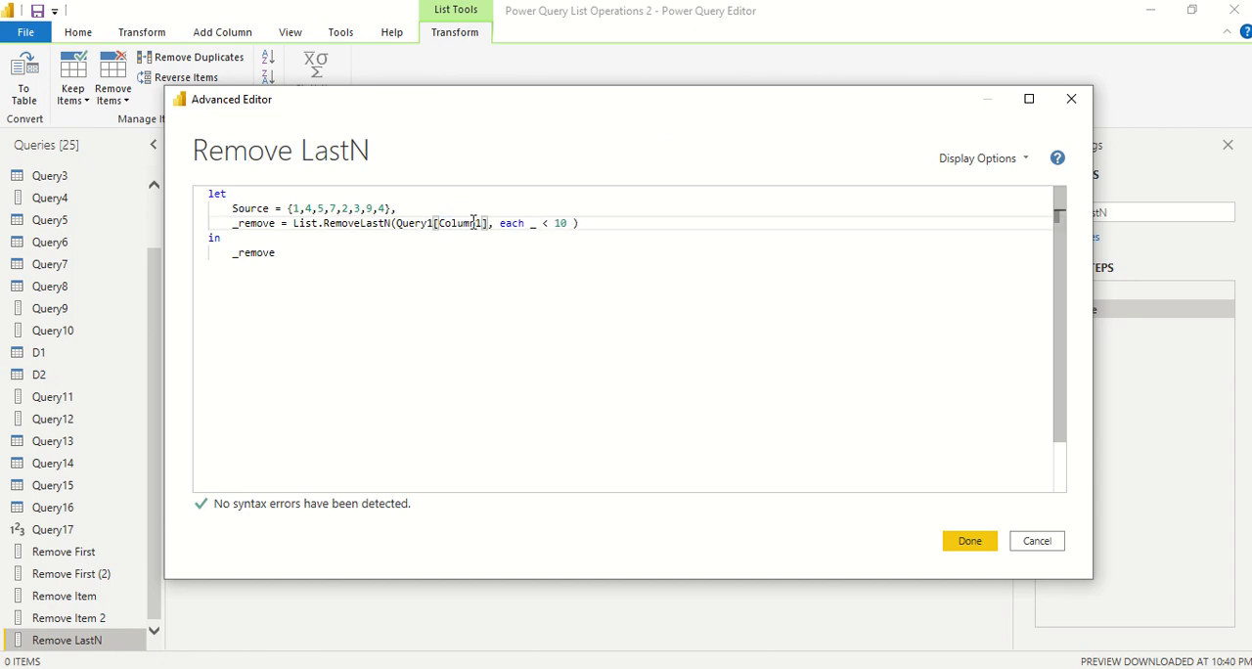
Cut the each _ < 10 condition out of the List.RemoveLastN arguments and apply the query code
left_click_drag(565, 224, 499, 226)
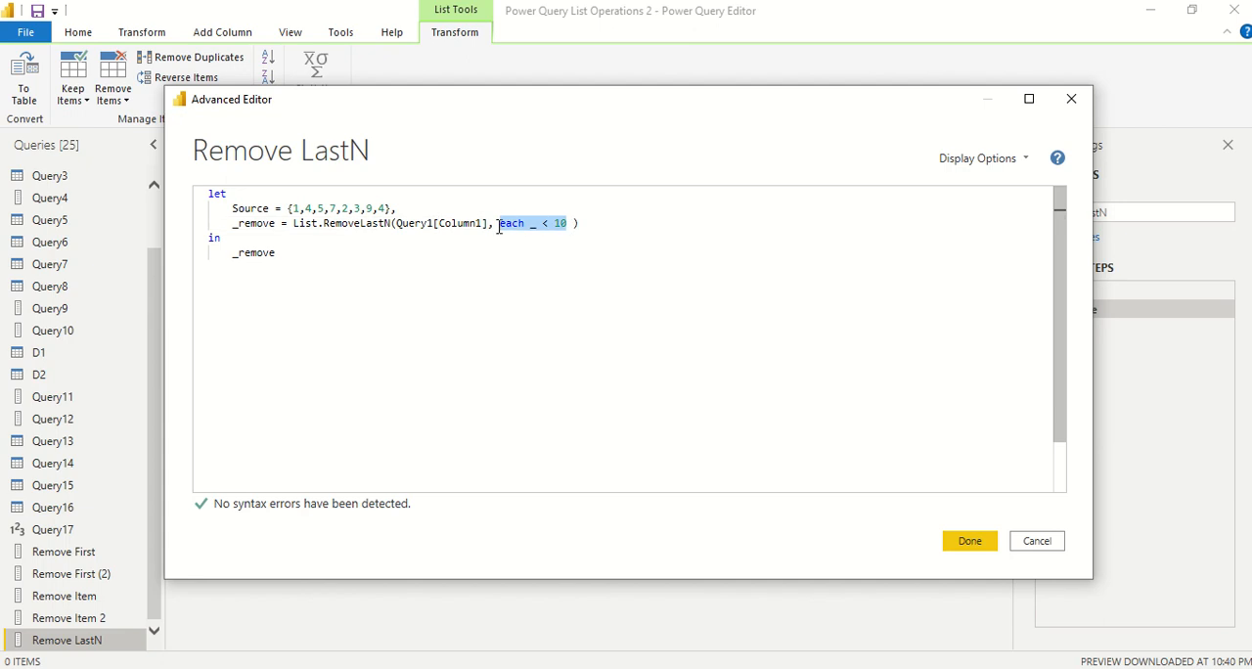
key("ctrl+x")
left_click(969, 548)
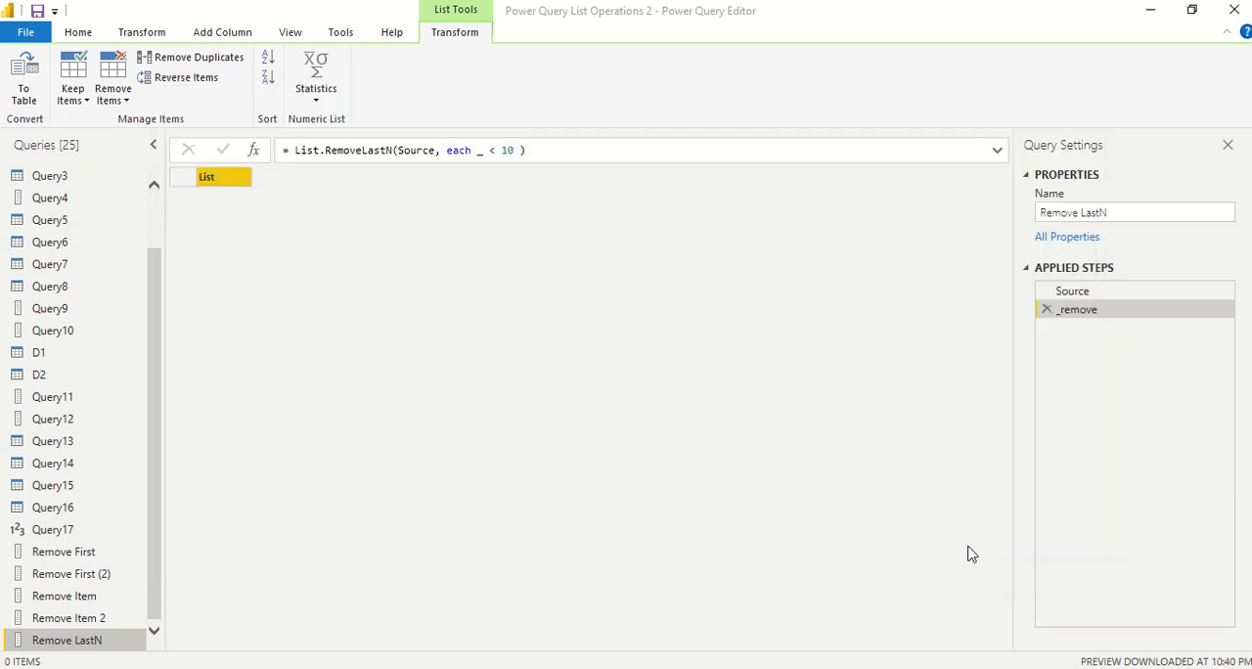